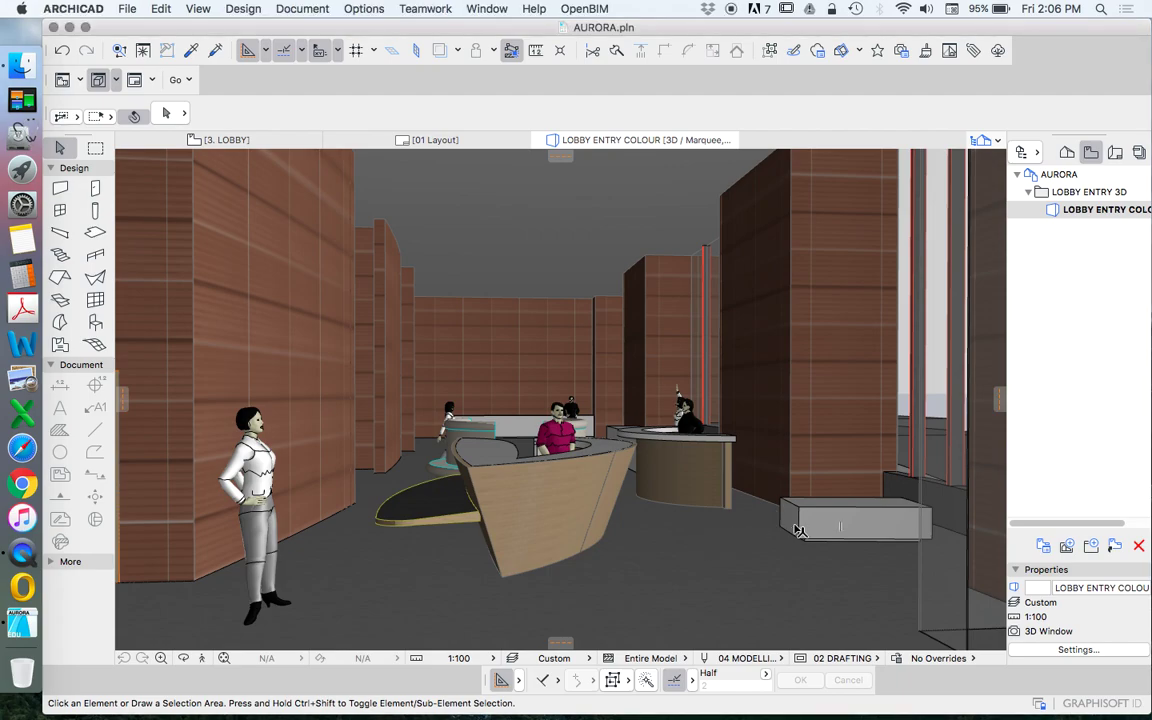
Create a 3D document from the current 3D view with a blank reference ID, named LOBBY ENTRY 3D - BASE.
{"action": "left_click", "coordinate": [1067, 152]}
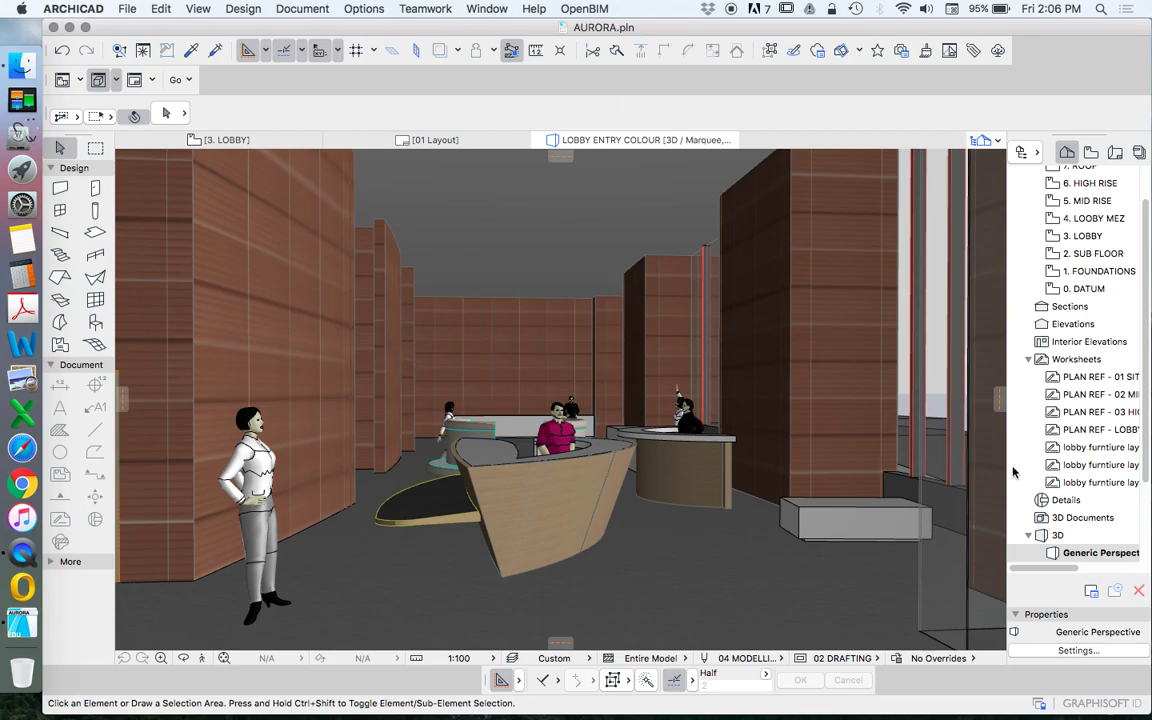
{"action": "scroll", "coordinate": [1145, 400], "scroll_direction": "down", "scroll_amount": 3}
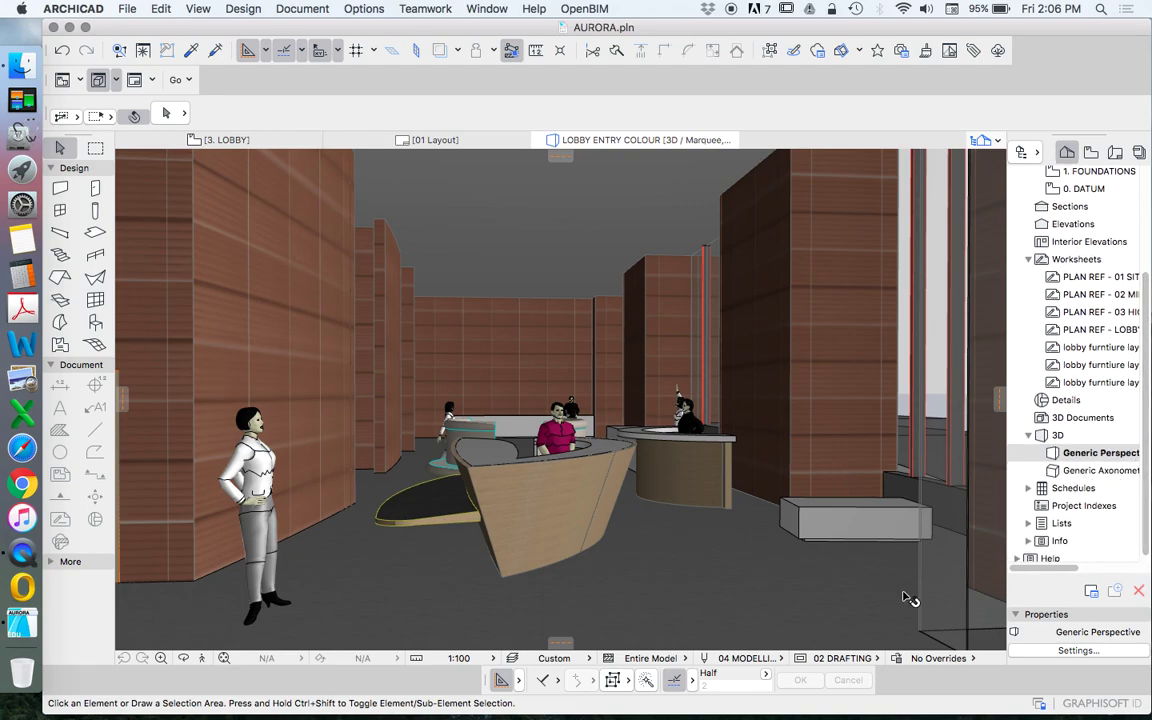
{"action": "left_click", "coordinate": [1092, 153]}
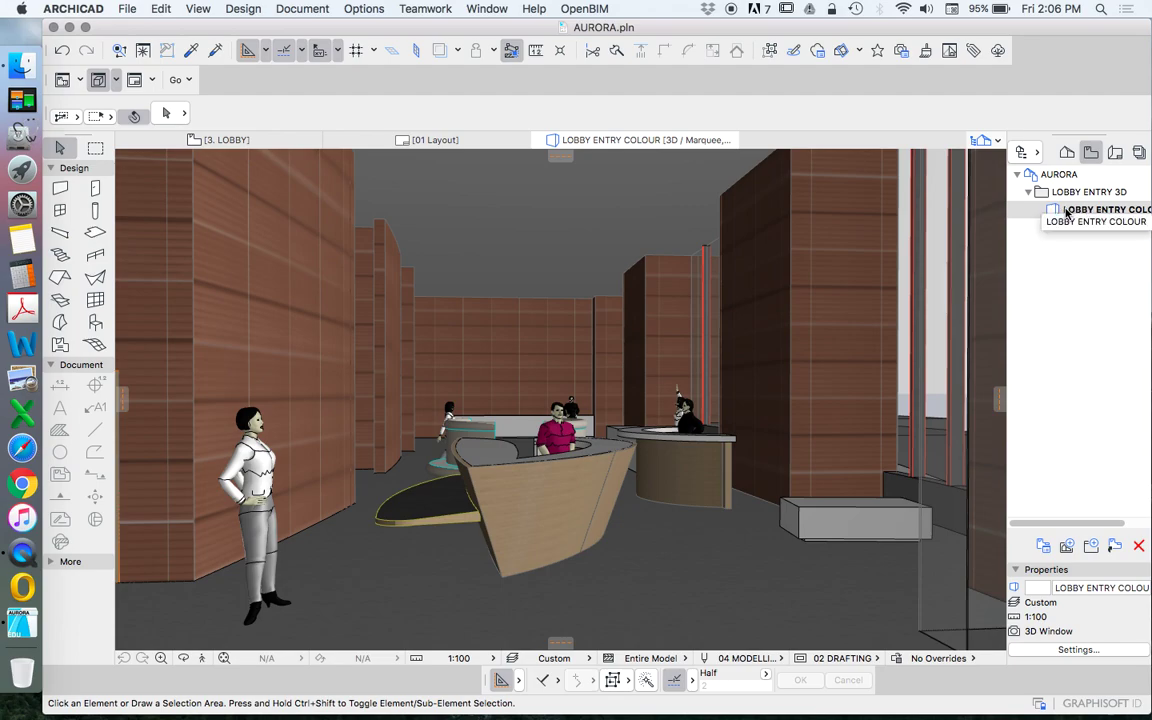
{"action": "left_click", "coordinate": [1068, 153]}
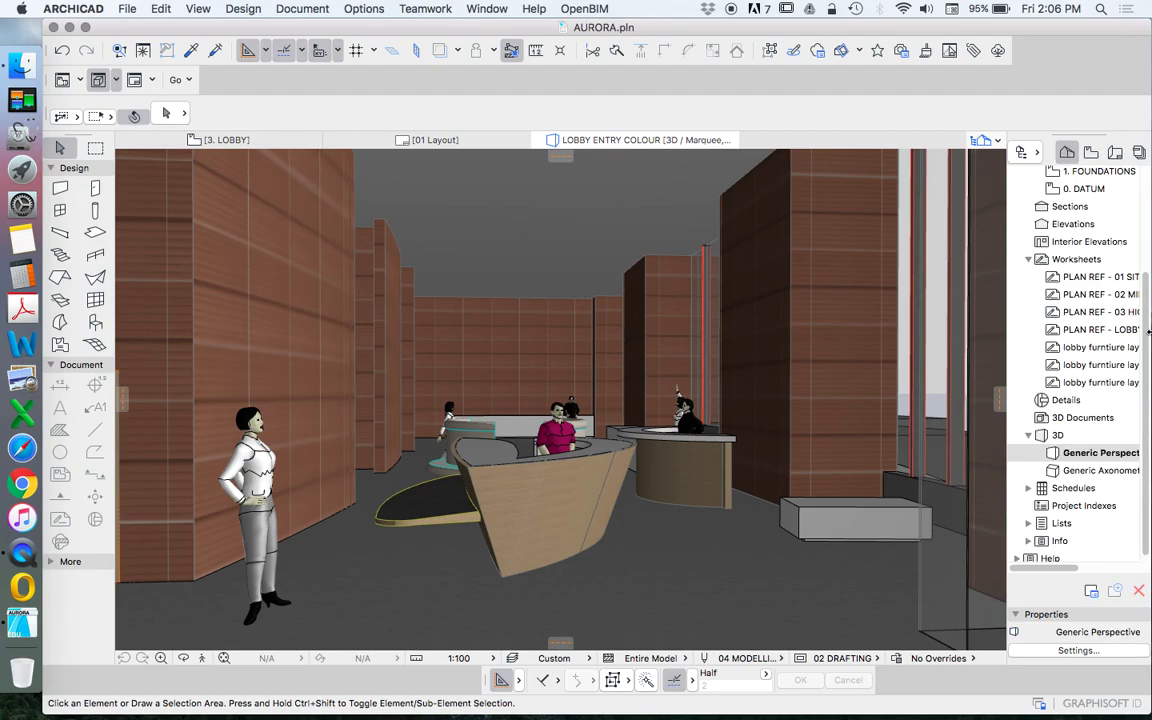
{"action": "right_click", "coordinate": [1098, 420]}
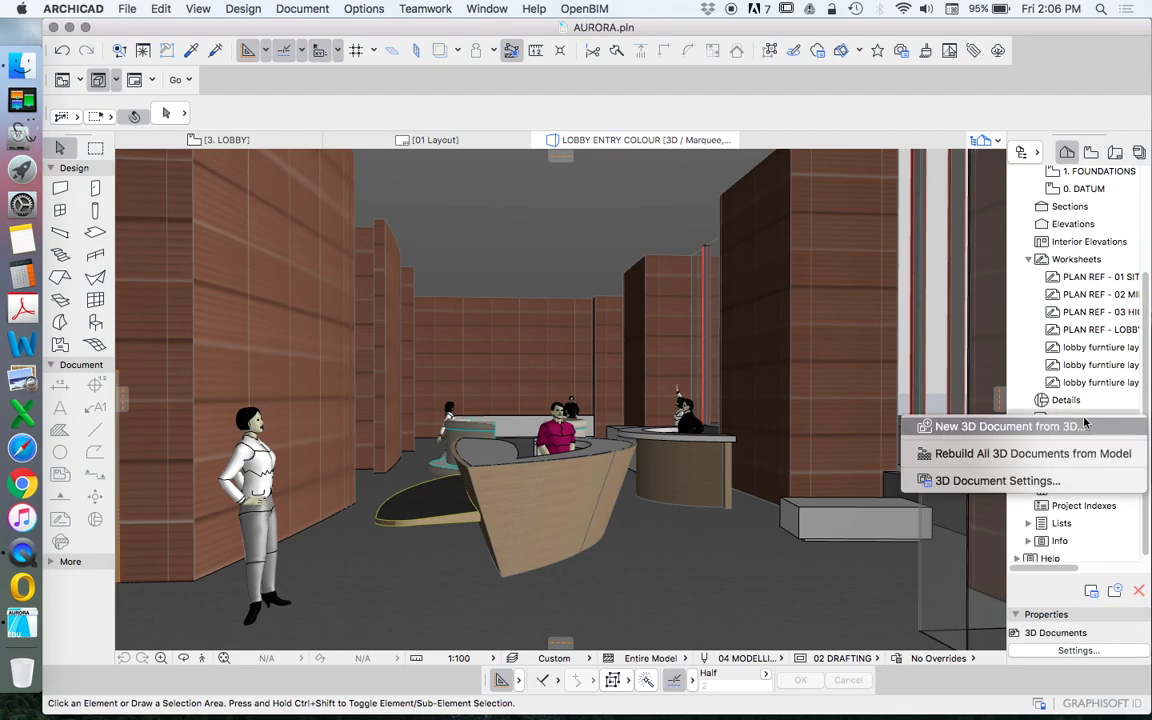
{"action": "left_click", "coordinate": [977, 428]}
{"action": "key", "text": "BackSpace"}
{"action": "key", "text": "Tab"}
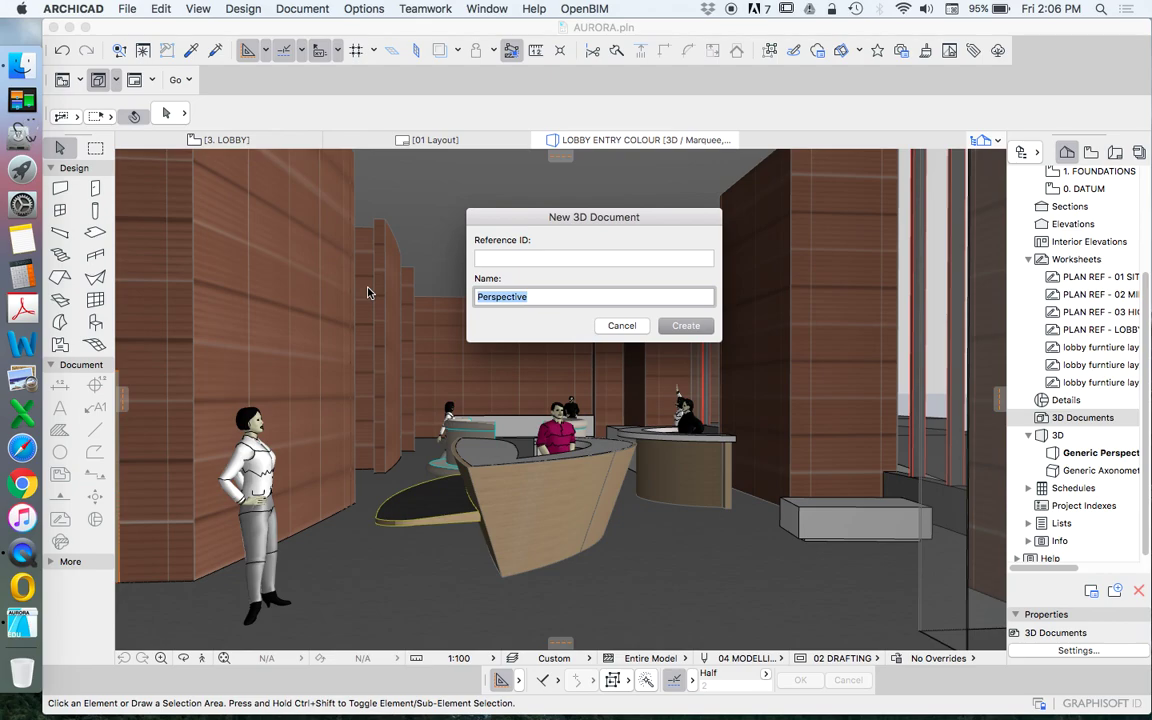
{"action": "type", "text": "LOBBY ENTRY 3D - BASE"}
{"action": "key", "text": "Return"}
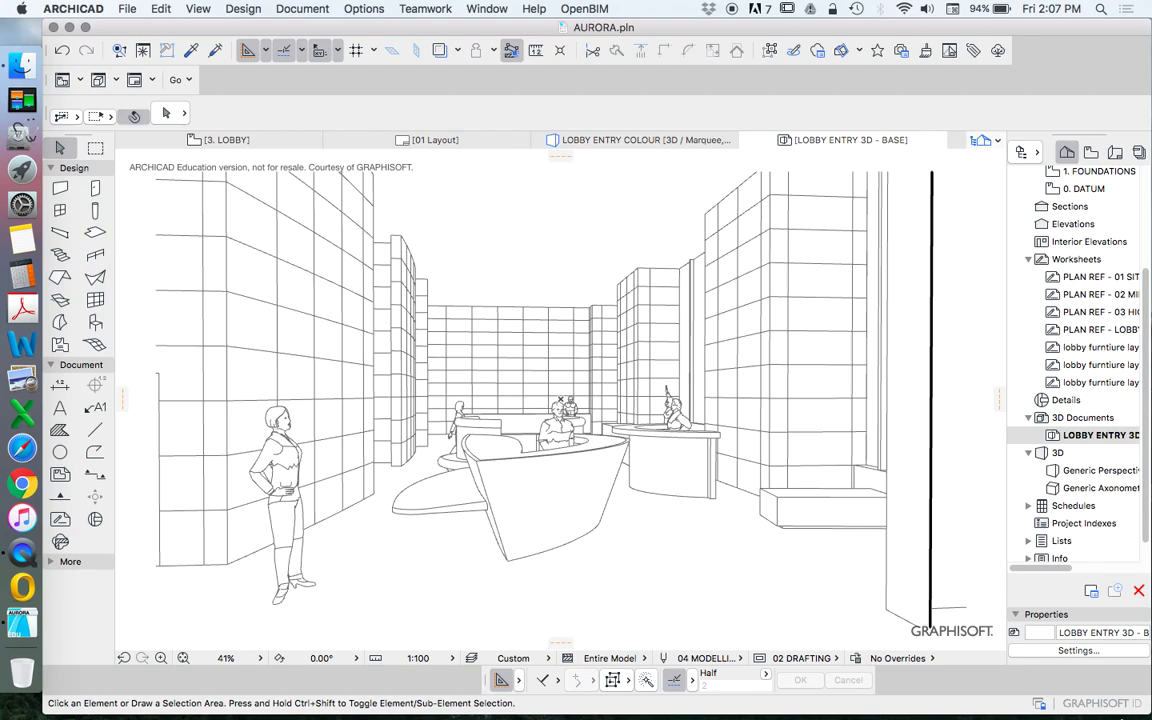
{"action": "left_click", "coordinate": [236, 338]}
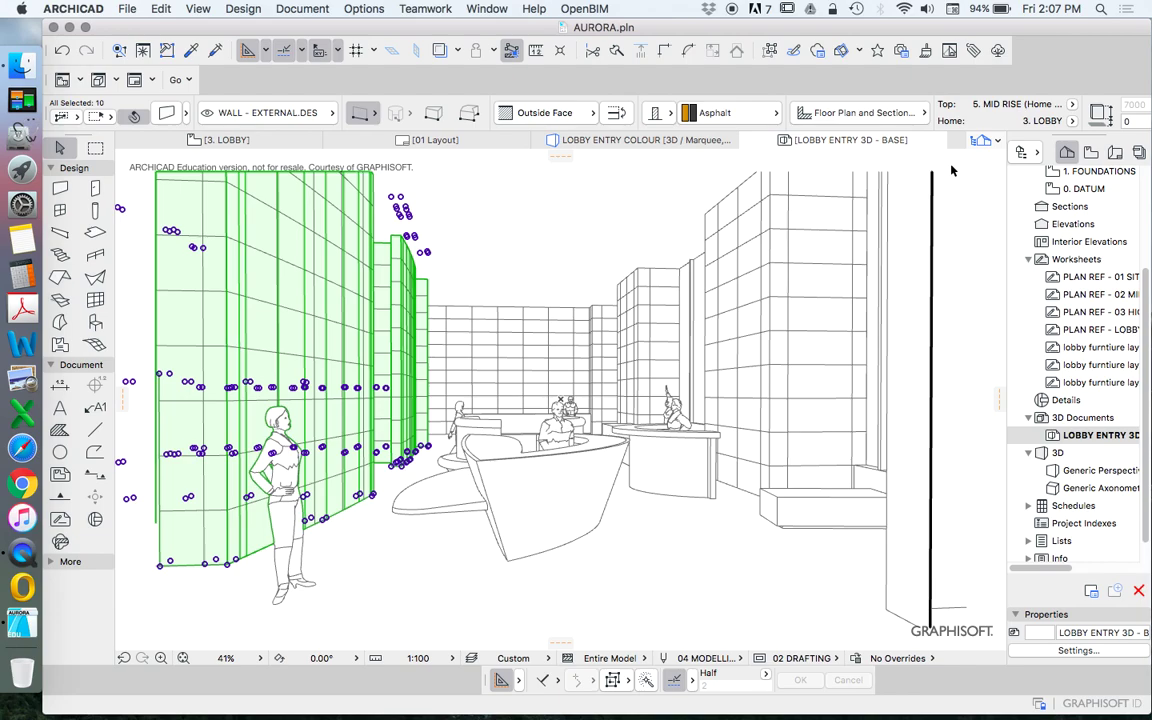
{"action": "left_click", "coordinate": [565, 174]}
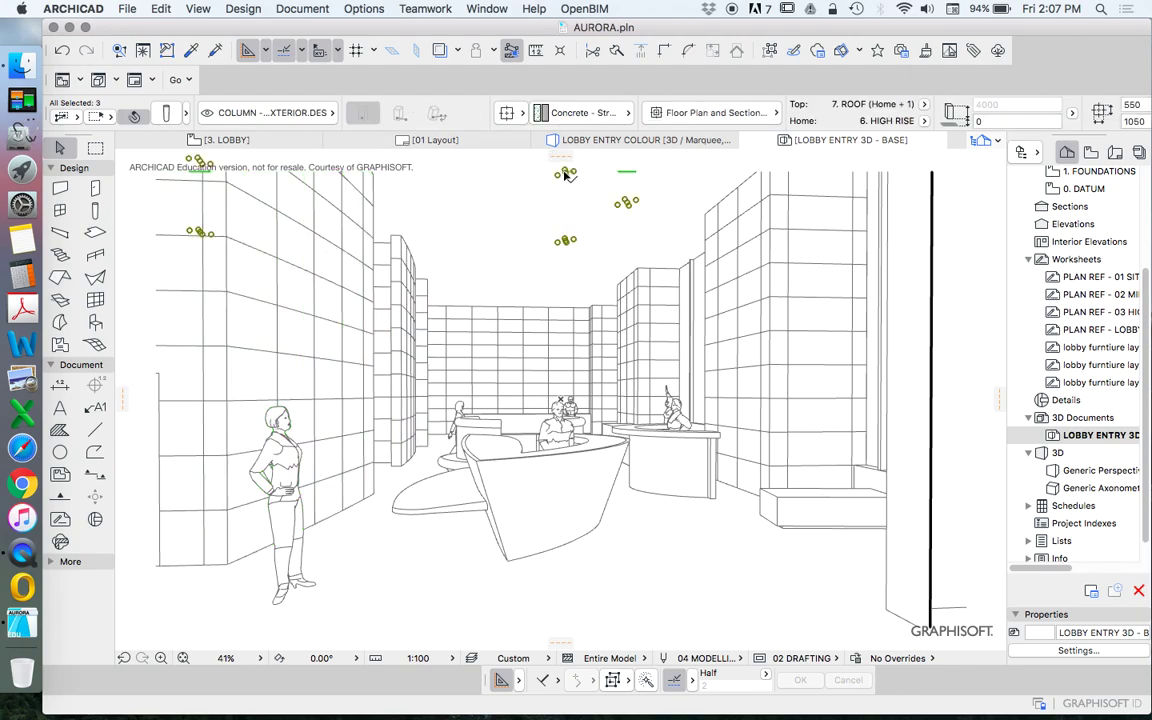
{"action": "key", "text": "Escape"}
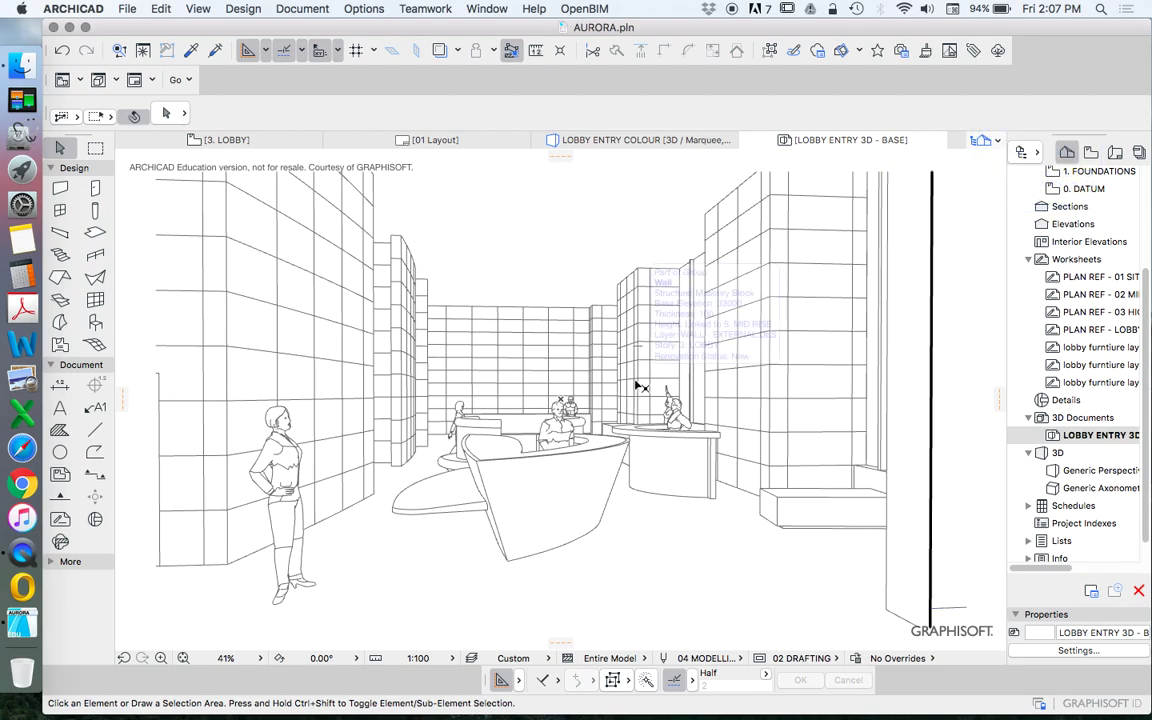
Turn off vectorial 3D hatching in the settings of the LOBBY ENTRY 3D - BASE document, keeping transparency off.
{"action": "right_click", "coordinate": [1100, 437]}
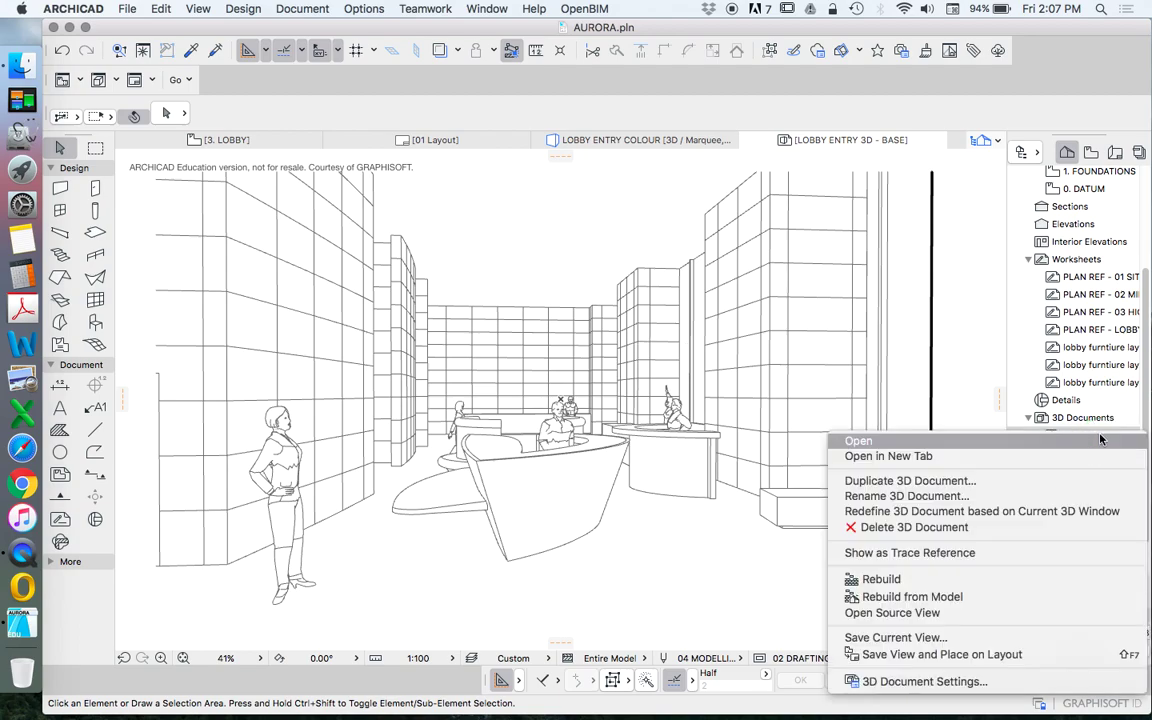
{"action": "left_click", "coordinate": [988, 683]}
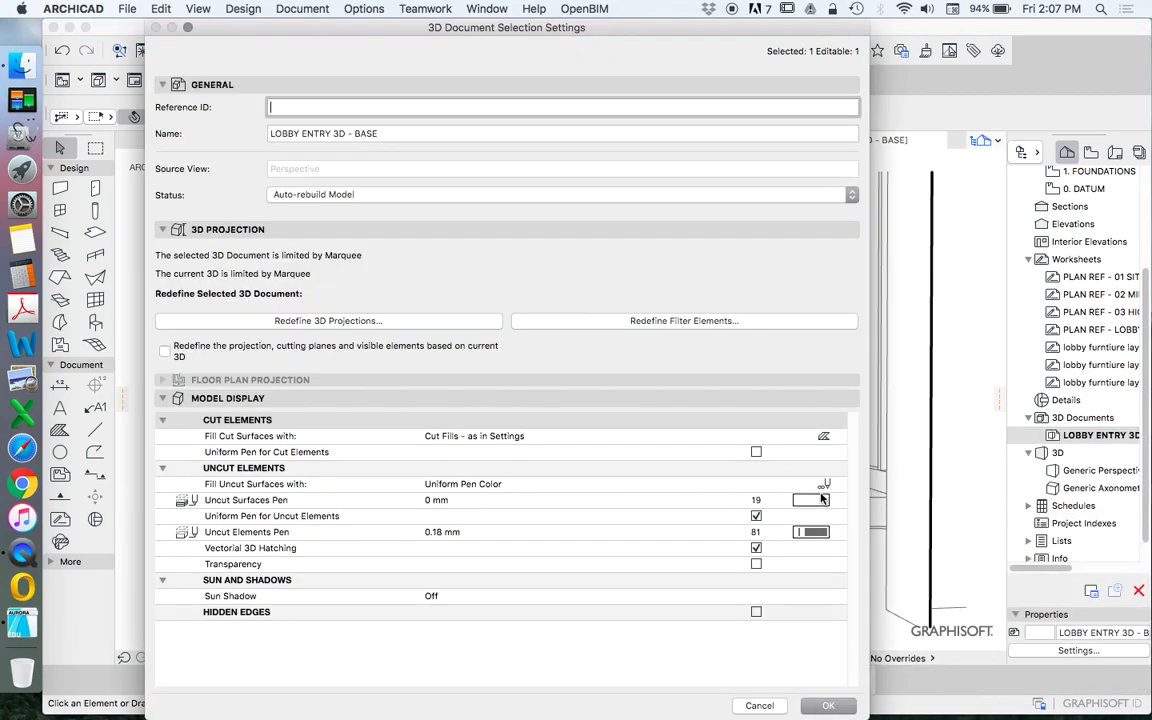
{"action": "left_click", "coordinate": [756, 550]}
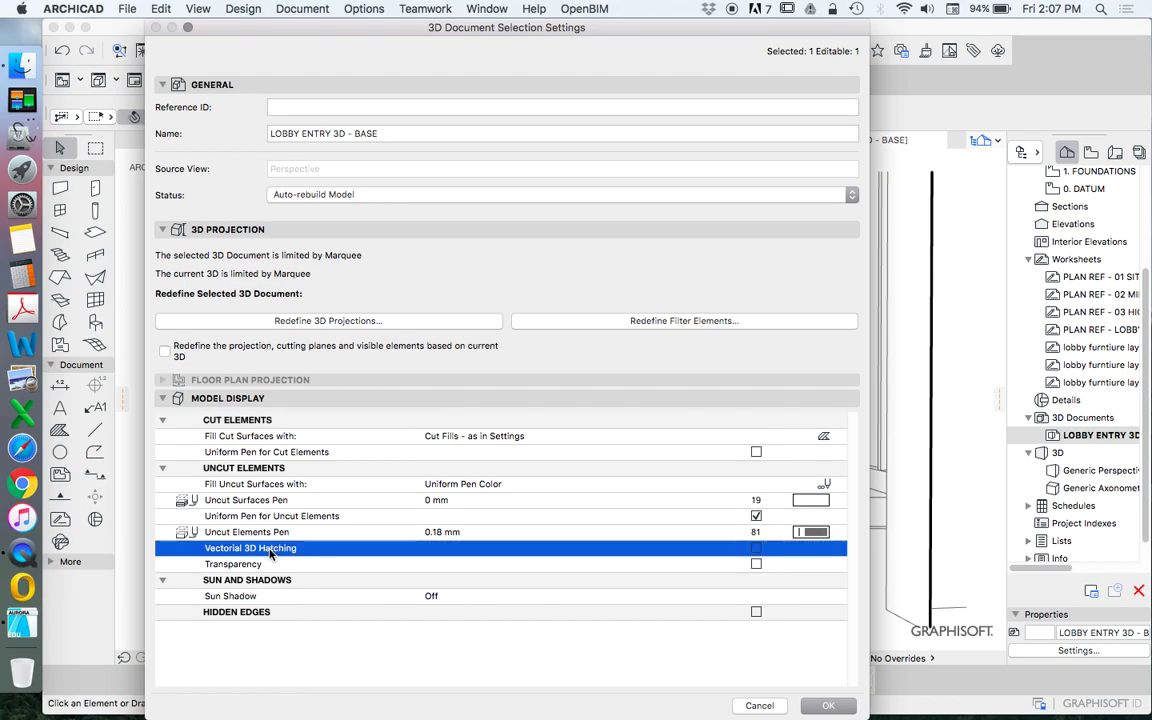
{"action": "left_click", "coordinate": [755, 566]}
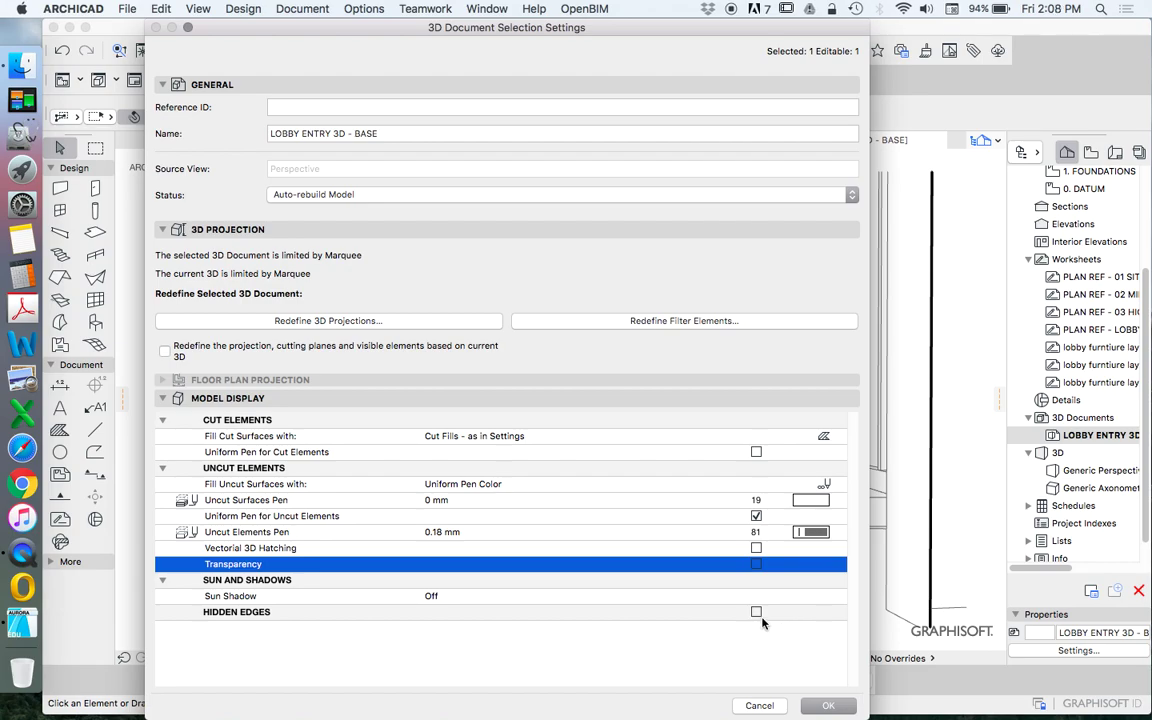
Set the uncut elements pen to 21 (0.35 mm), apply the settings and reopen the LOBBY ENTRY 3D - BASE document.
{"action": "left_click", "coordinate": [832, 533]}
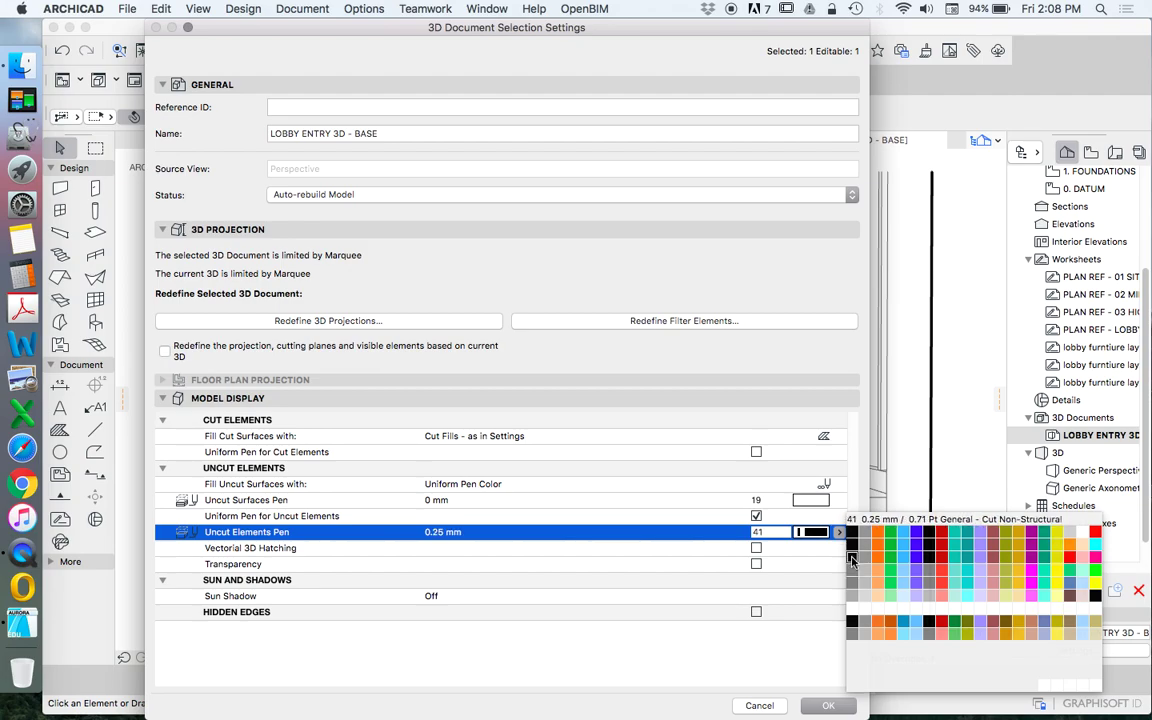
{"action": "left_click", "coordinate": [851, 550]}
{"action": "left_click", "coordinate": [836, 535]}
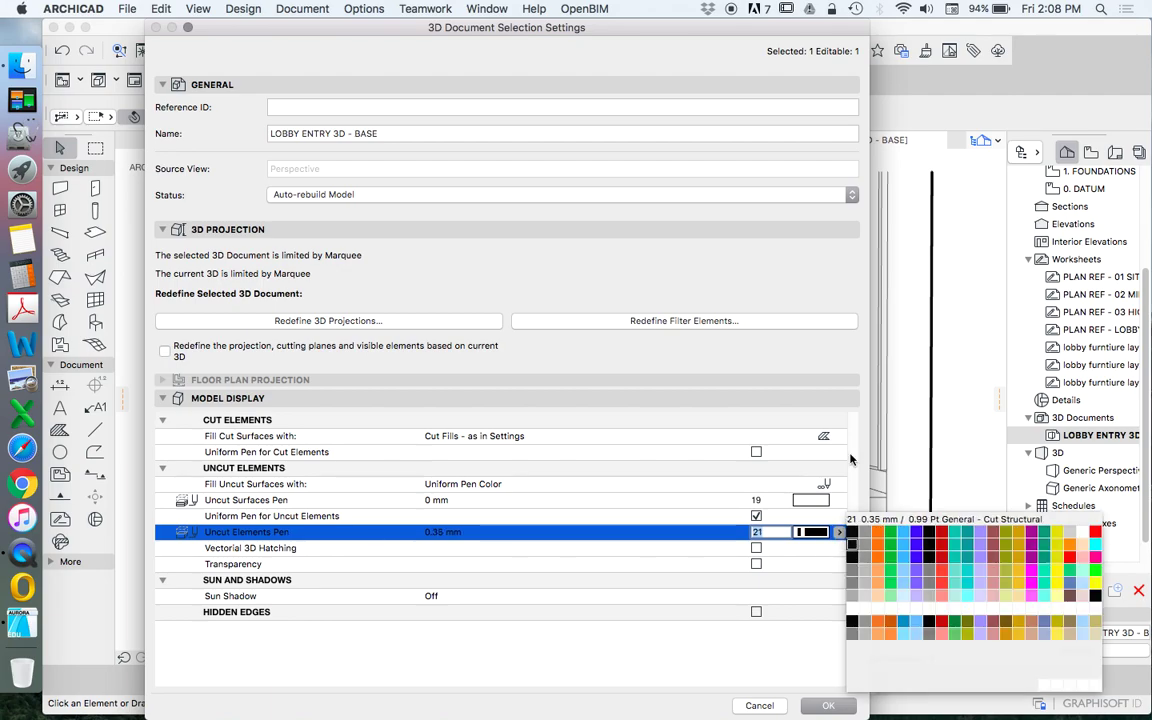
{"action": "left_click", "coordinate": [851, 550]}
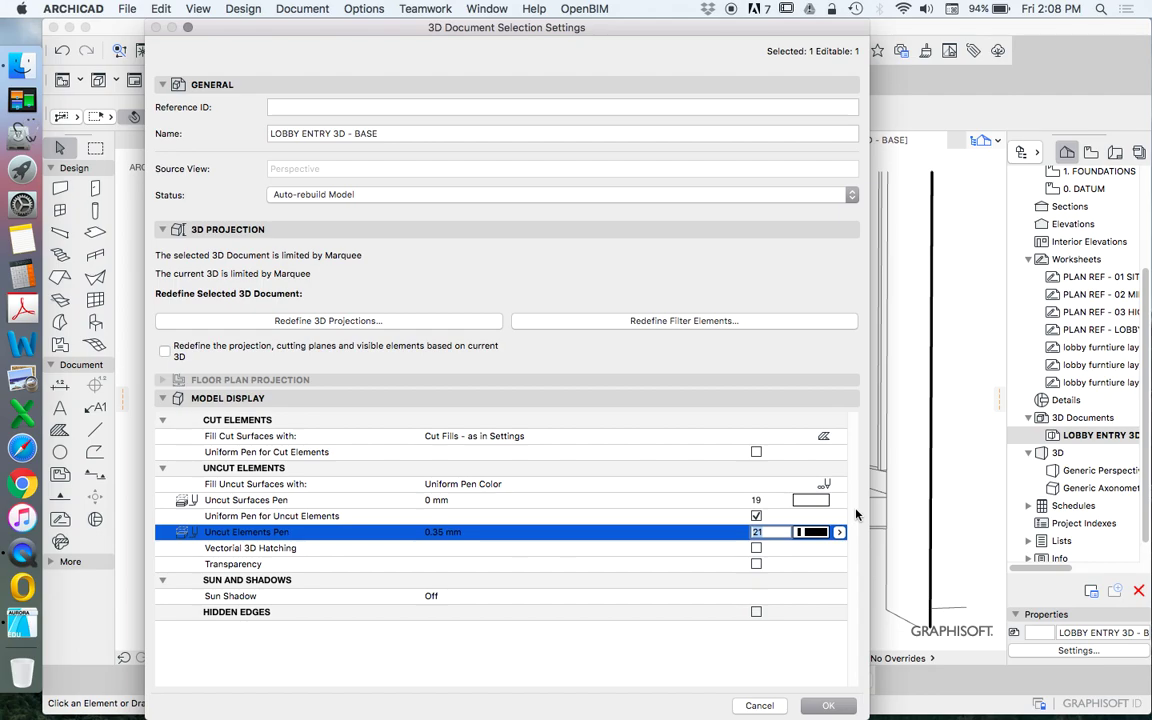
{"action": "left_click", "coordinate": [829, 706]}
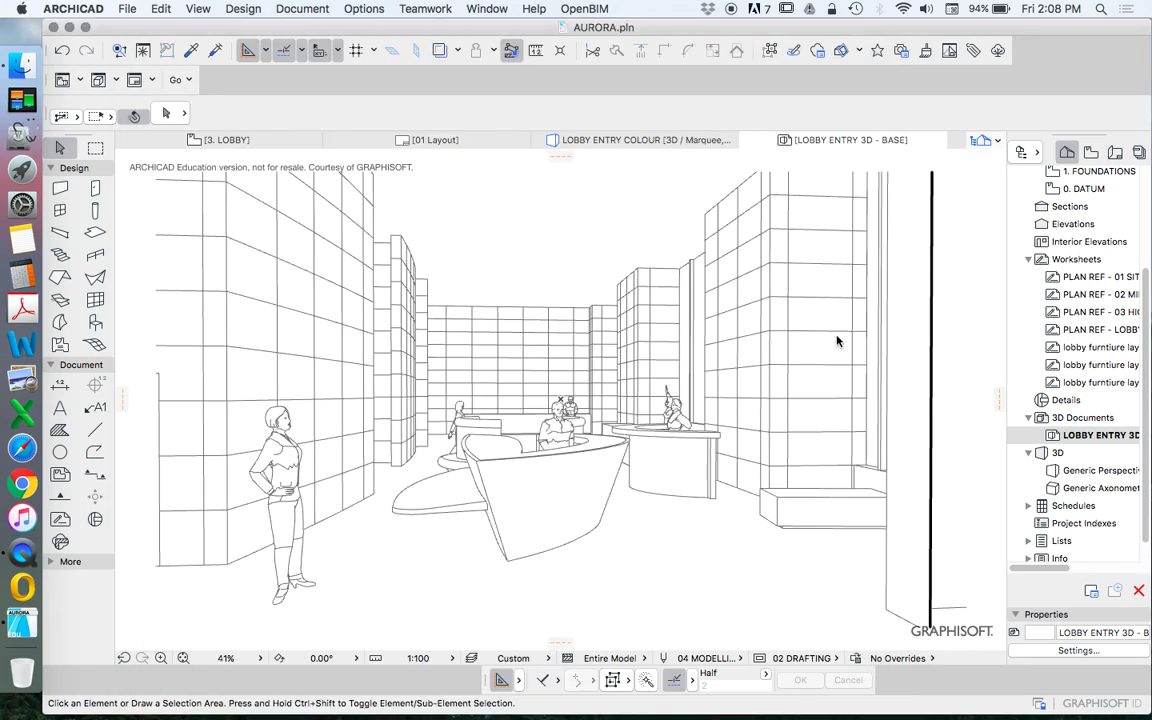
{"action": "double_click", "coordinate": [1109, 436]}
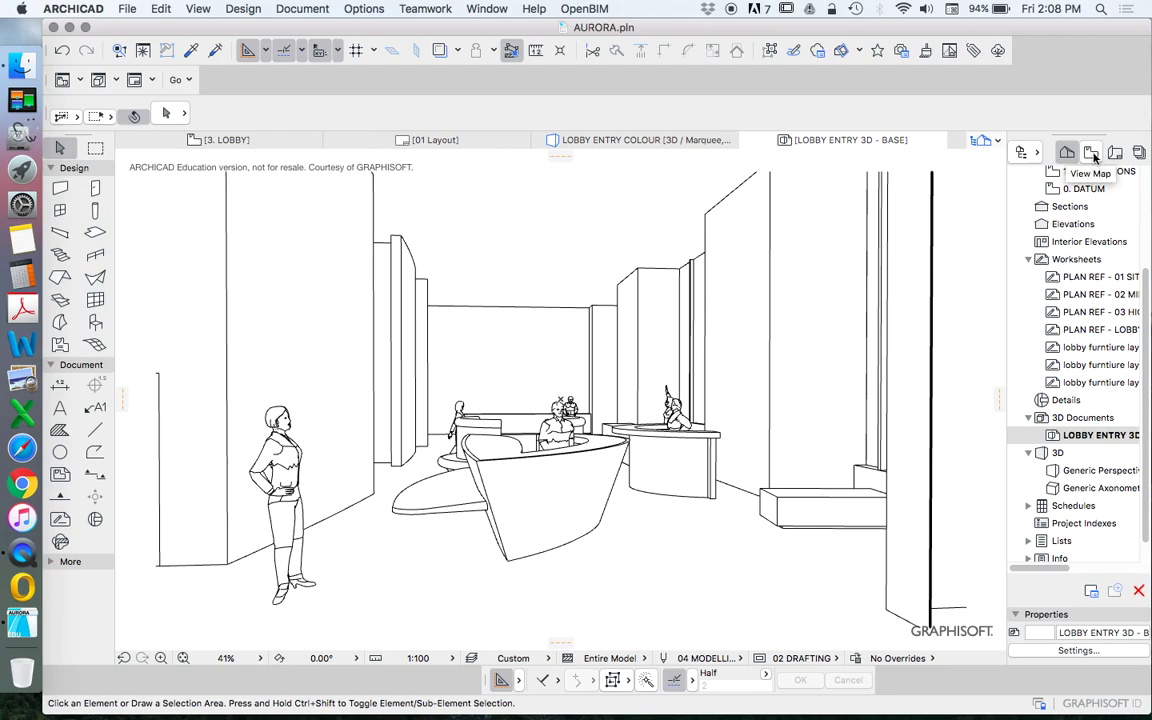
Create a second 3D document from the 3D view with a blank reference ID, named LOBBY ENTRY 3D - HATCH.
{"action": "right_click", "coordinate": [1079, 418]}
{"action": "left_click", "coordinate": [942, 385]}
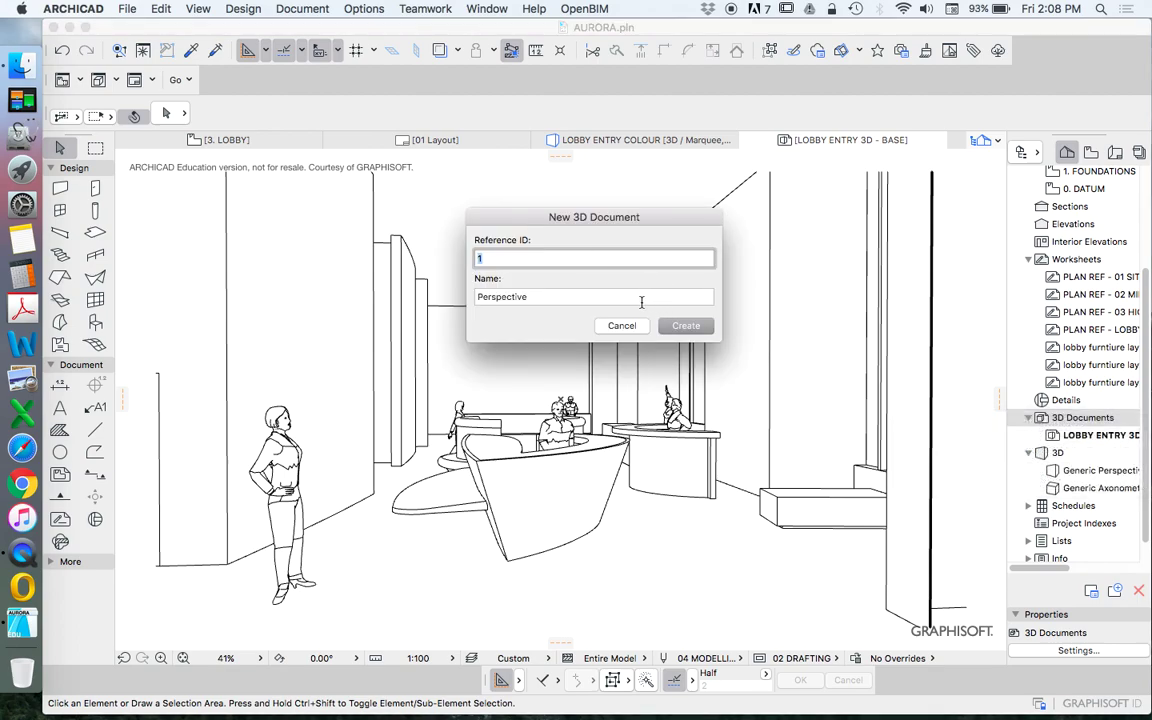
{"action": "key", "text": "BackSpace"}
{"action": "key", "text": "Tab"}
{"action": "type", "text": "LOBBY ENTRY 3D"}
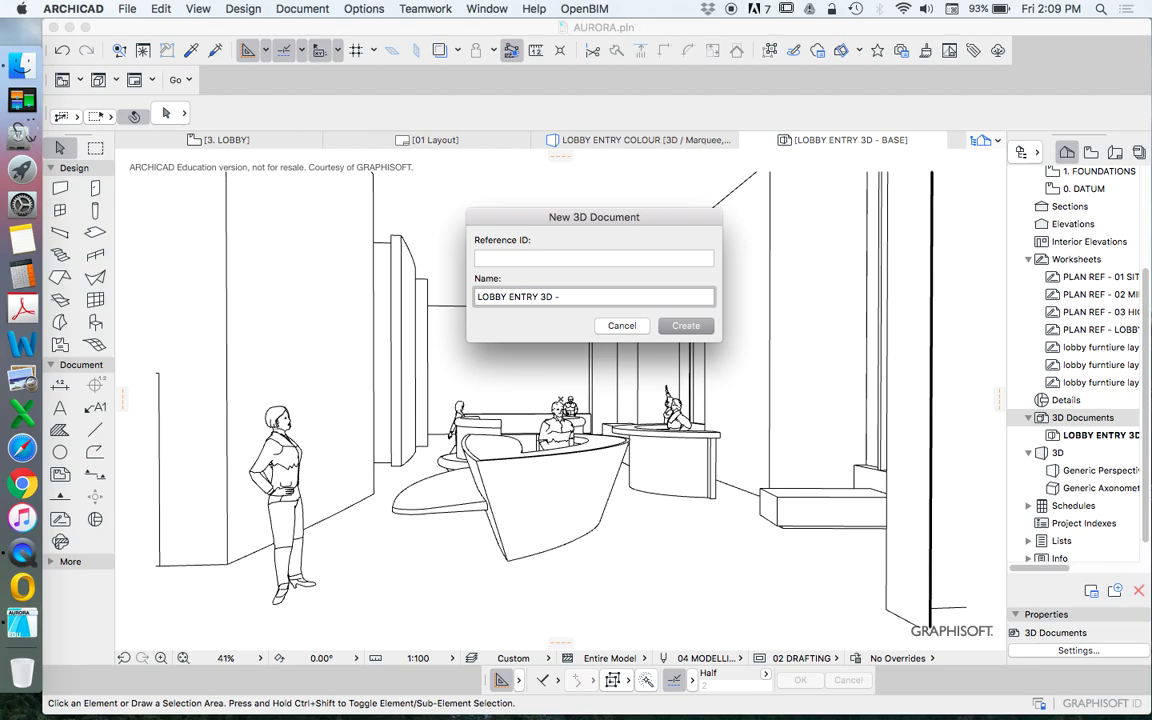
{"action": "type", "text": " - HATCH"}
{"action": "key", "text": "Return"}
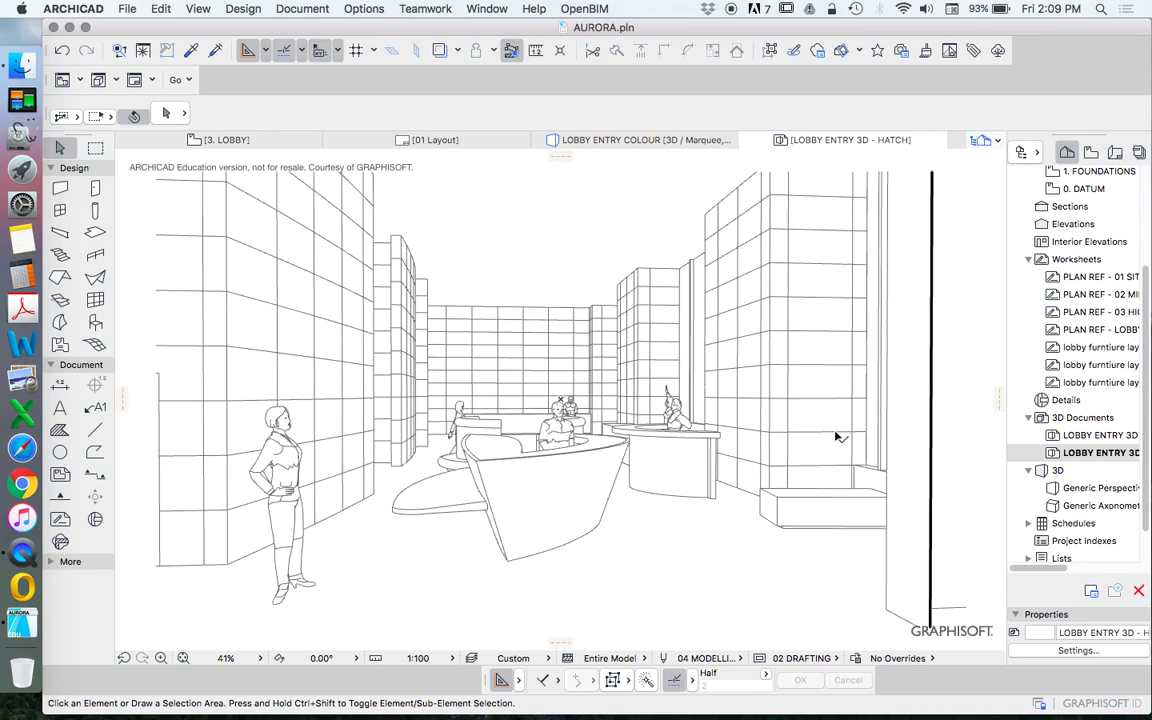
Create a third 3D document from the 3D view with a blank reference ID, named LOBBY ENTRY 3D - SHADOW.
{"action": "right_click", "coordinate": [1084, 418]}
{"action": "left_click", "coordinate": [1086, 424]}
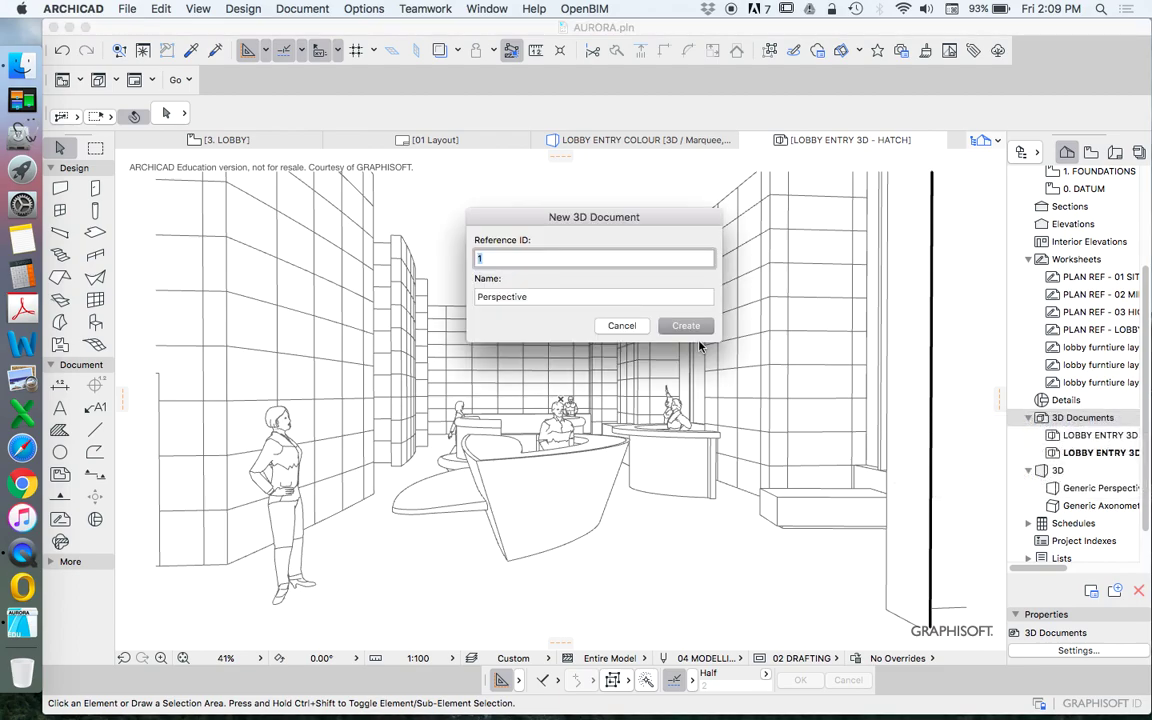
{"action": "key", "text": "Tab"}
{"action": "type", "text": "LOBBY ENTRY 3D"}
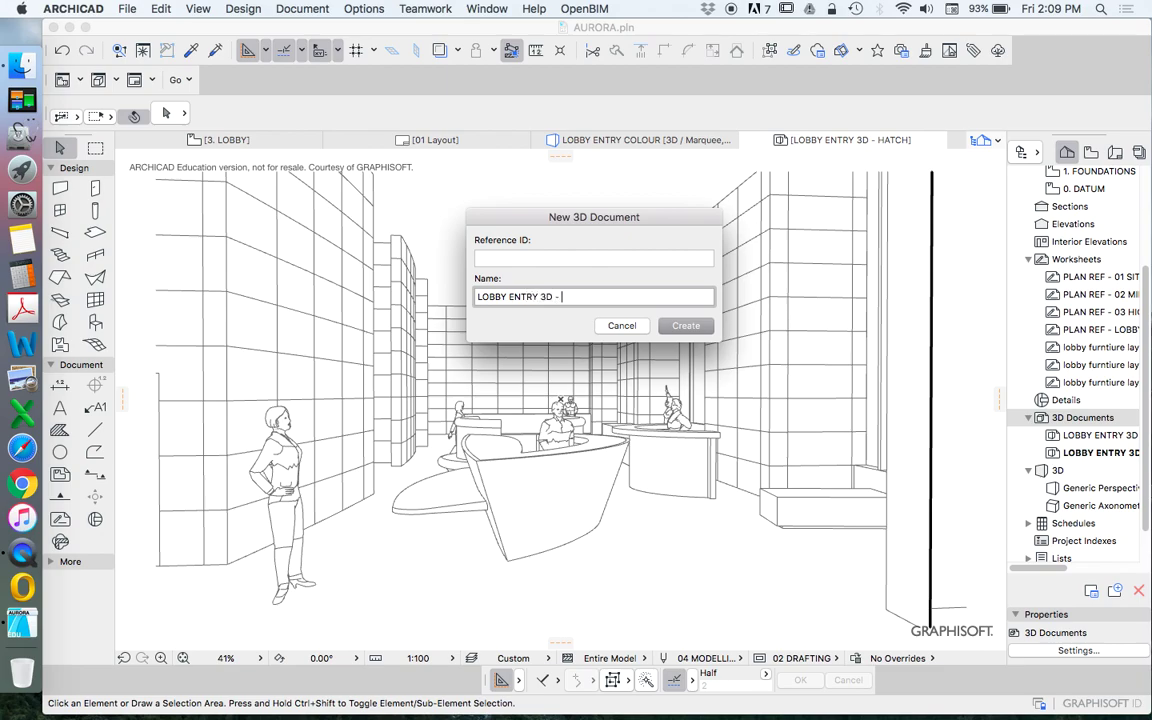
{"action": "type", "text": " - SHADOW"}
{"action": "left_click_drag", "start_coordinate": [606, 297], "coordinate": [474, 316]}
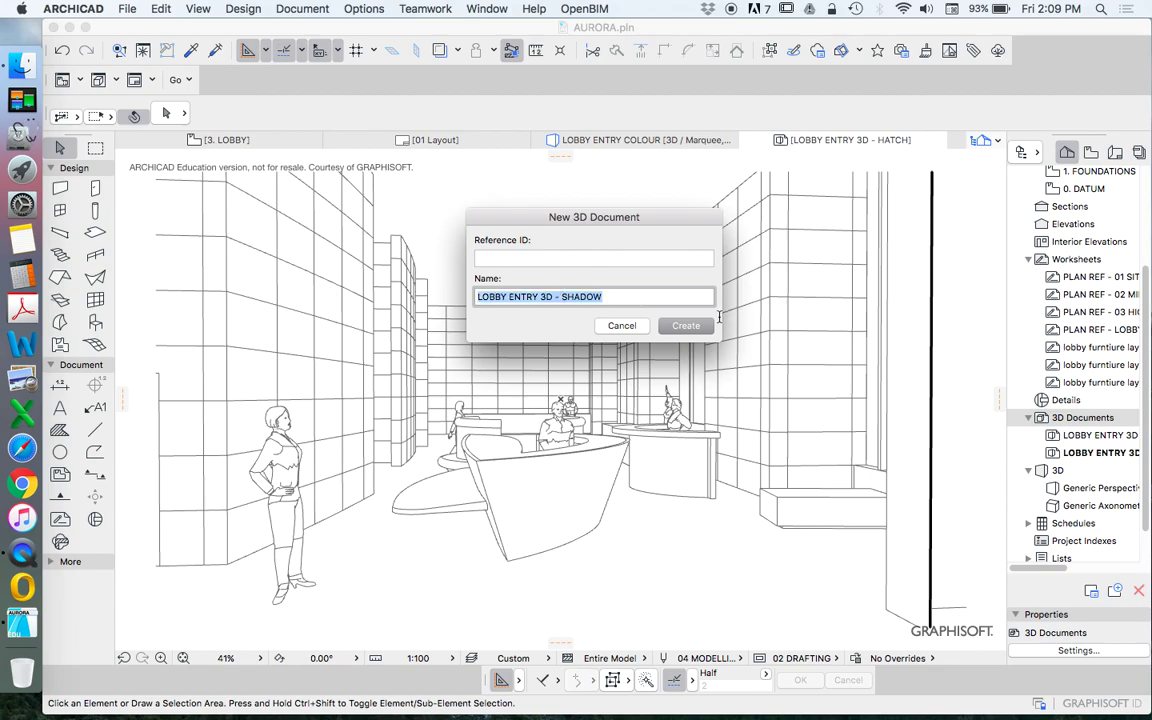
{"action": "left_click", "coordinate": [690, 327]}
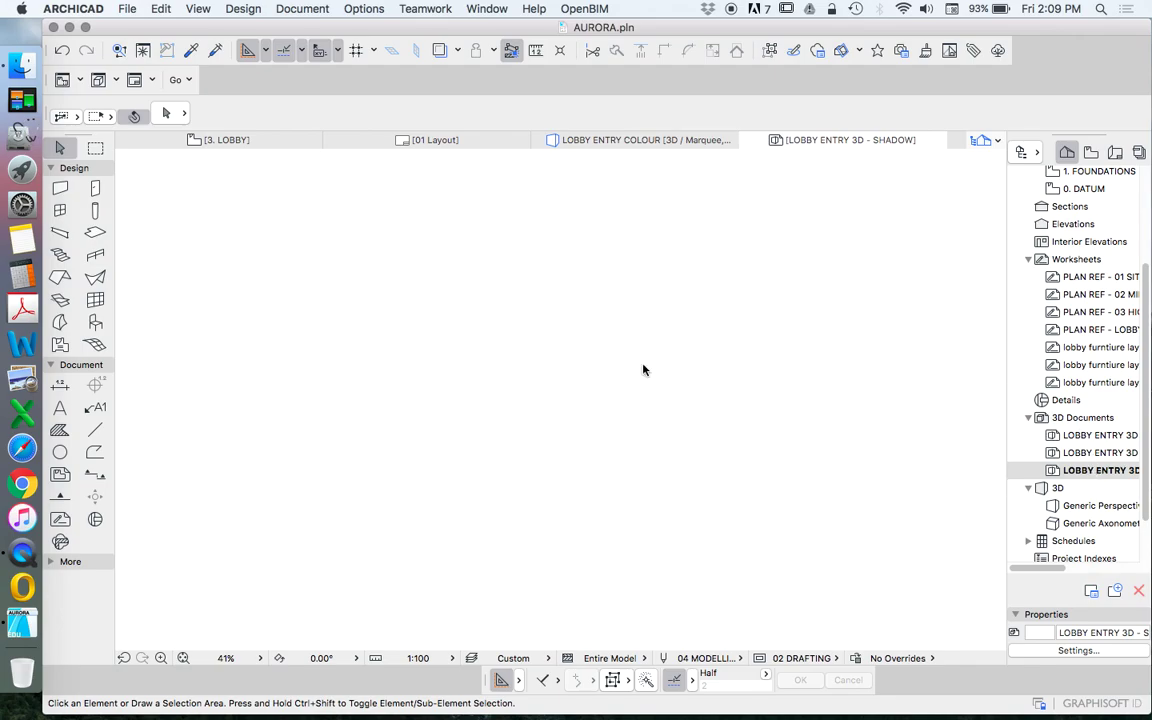
In the LOBBY ENTRY 3D - SHADOW document's settings, turn off vectorial 3D hatching and set the sun shadow to On with Contours.
{"action": "right_click", "coordinate": [1095, 470]}
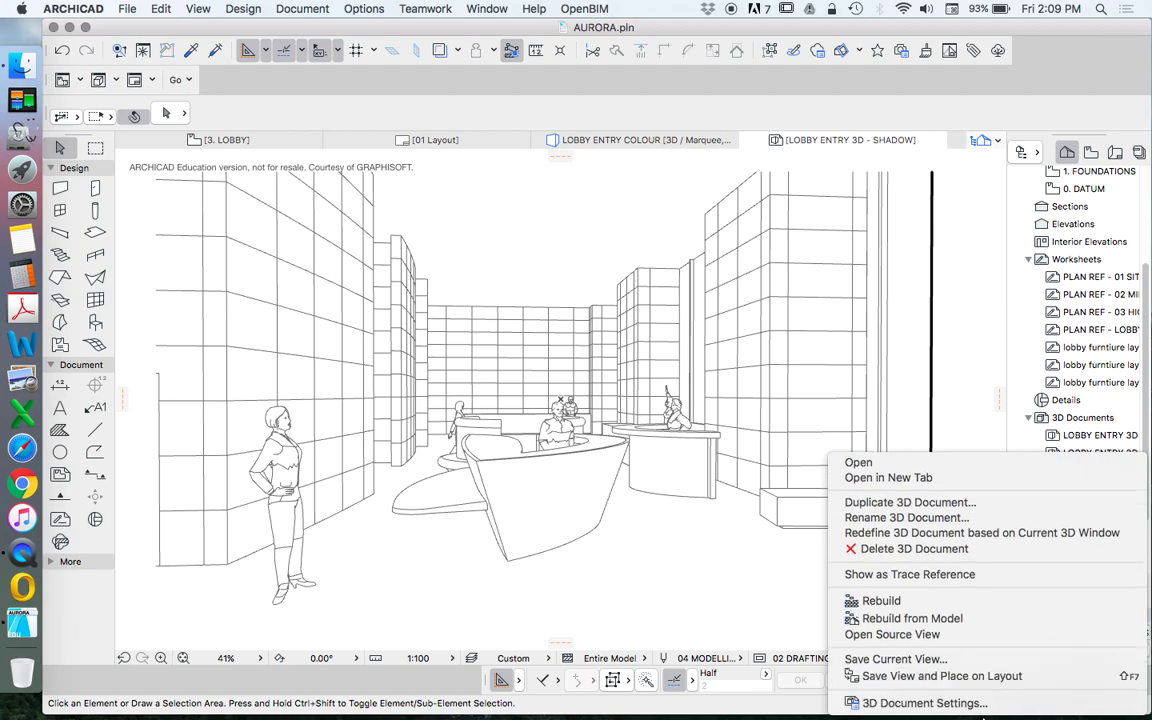
{"action": "left_click", "coordinate": [980, 702]}
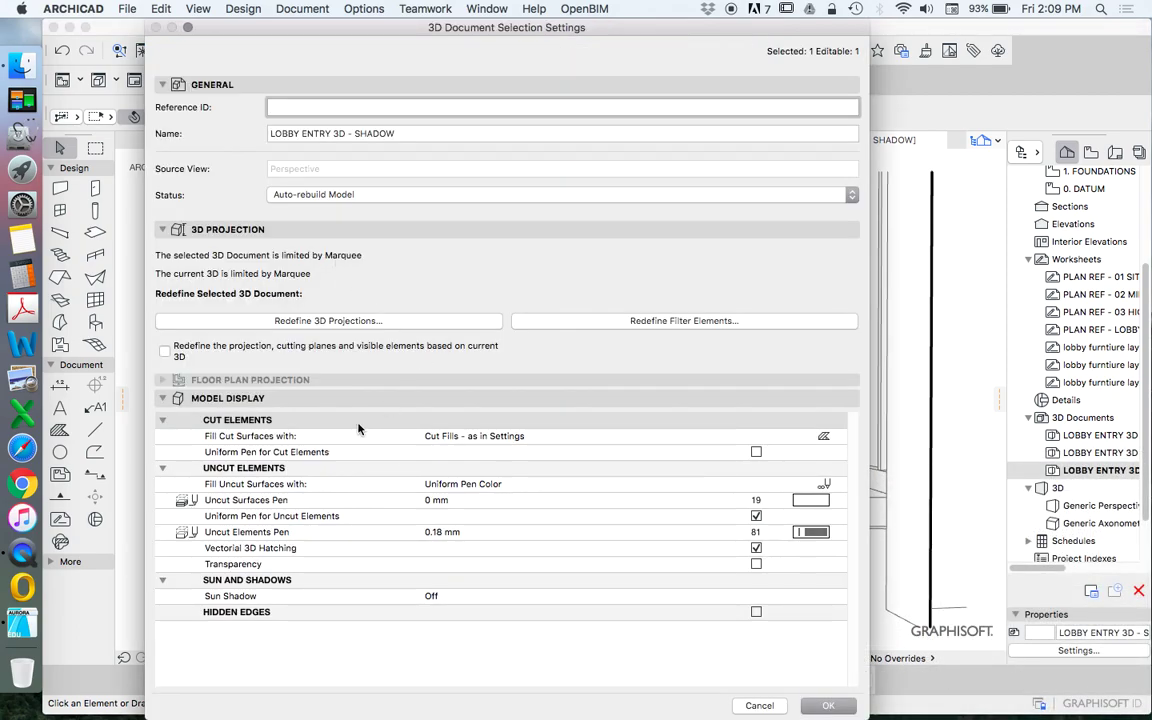
{"action": "left_click", "coordinate": [757, 550]}
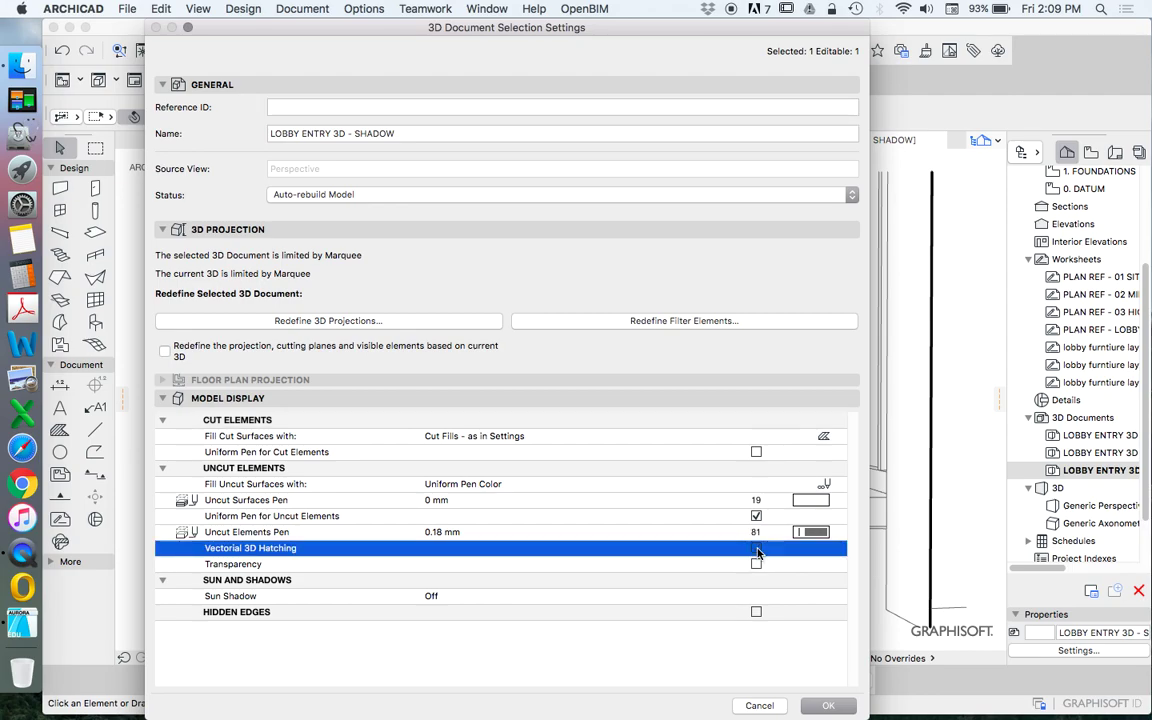
{"action": "left_click", "coordinate": [755, 599]}
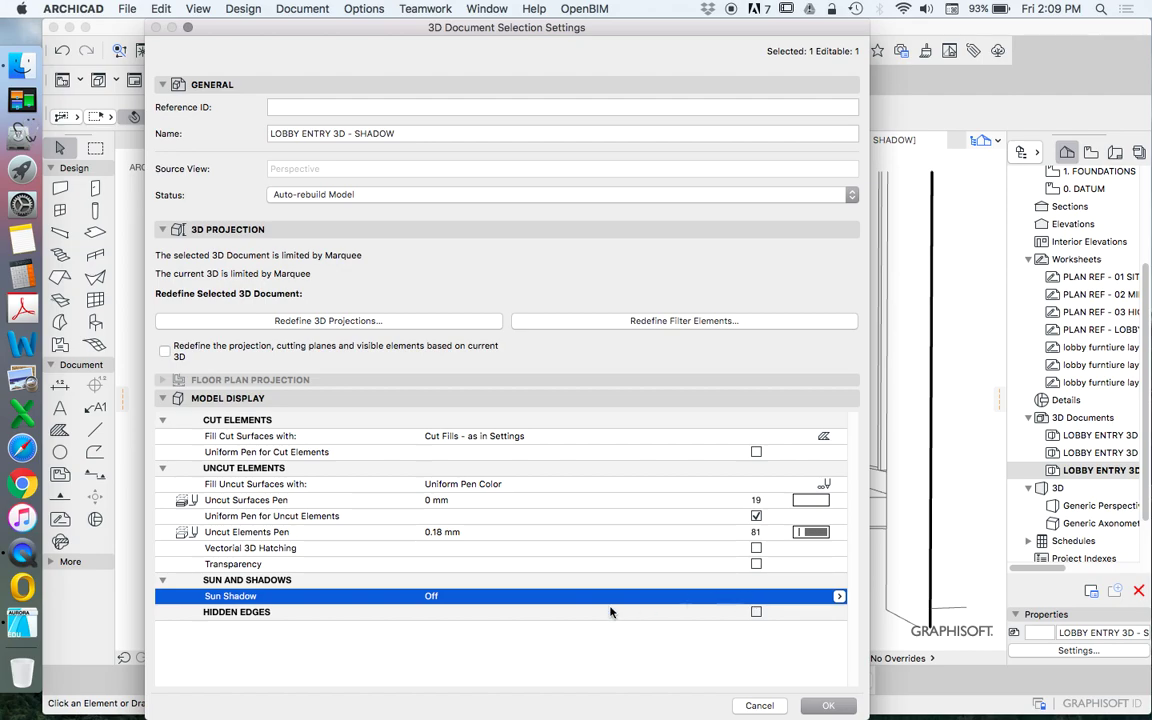
{"action": "left_click", "coordinate": [839, 596]}
{"action": "left_click", "coordinate": [868, 581]}
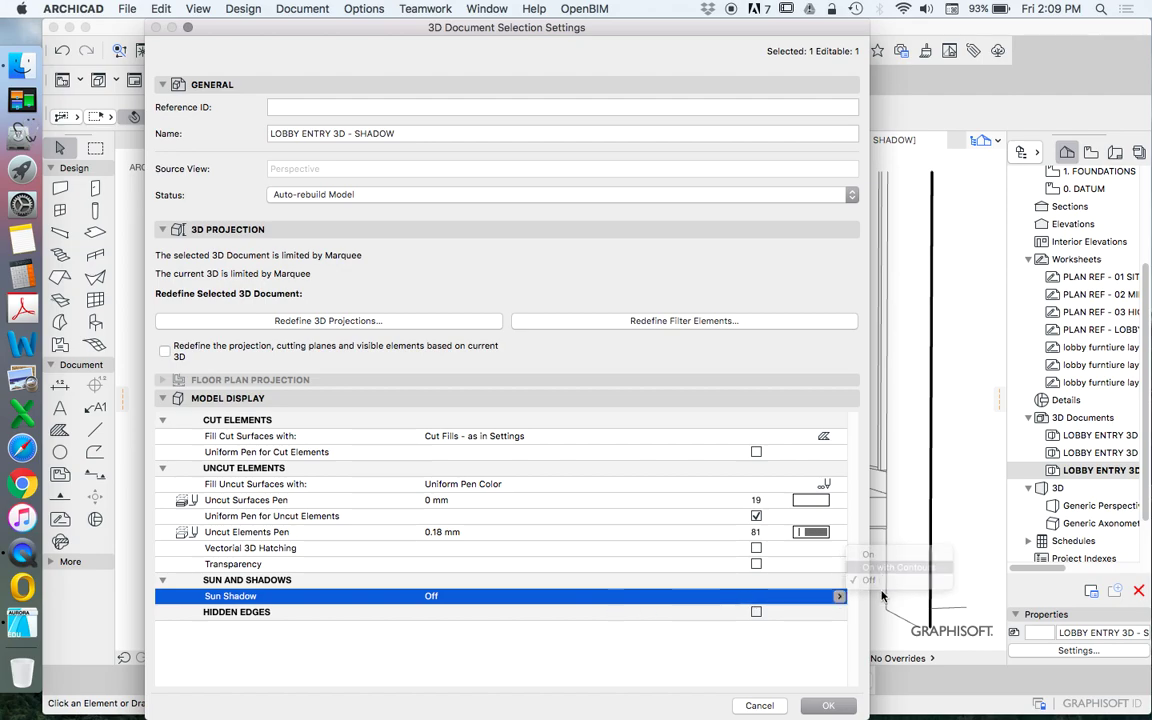
{"action": "left_click", "coordinate": [828, 705]}
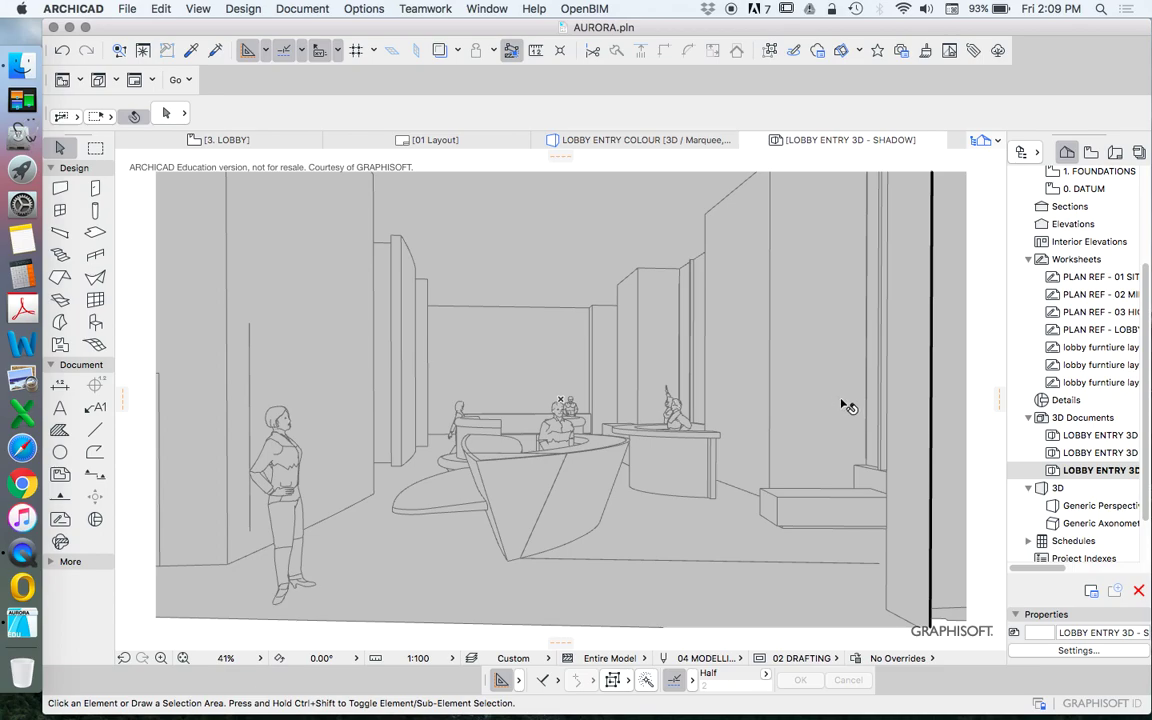
Reopen the 3D document settings of LOBBY ENTRY 3D - SHADOW.
{"action": "right_click", "coordinate": [1087, 476]}
{"action": "left_click", "coordinate": [926, 700]}
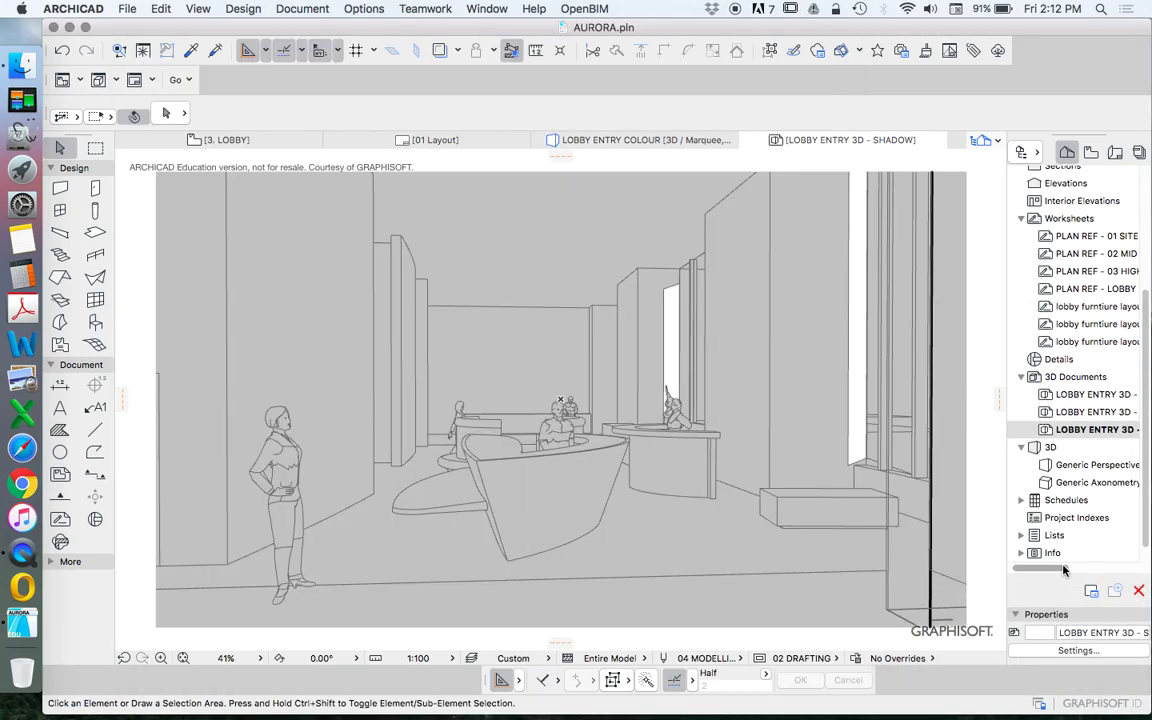
View the LOBBY ENTRY 3D - BASE document and the LOBBY ENTRY 3D - HATCH document to compare their linework.
{"action": "left_click_drag", "start_coordinate": [1048, 569], "coordinate": [1093, 570]}
{"action": "double_click", "coordinate": [1060, 394]}
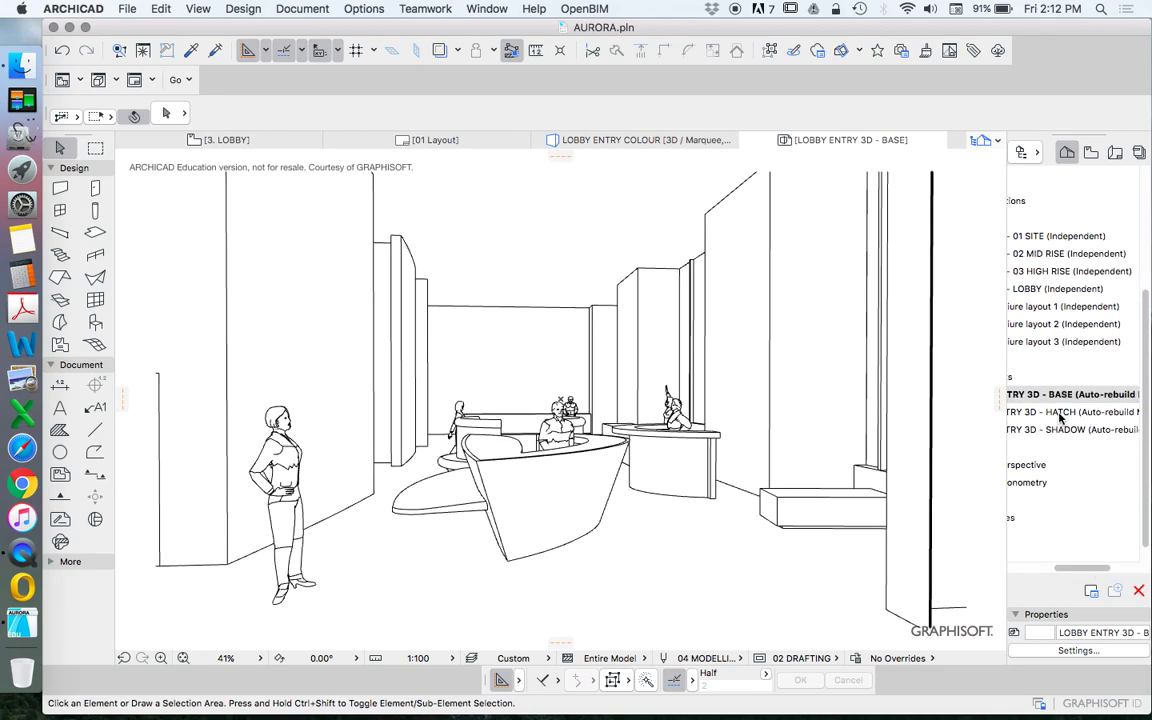
{"action": "double_click", "coordinate": [1060, 412]}
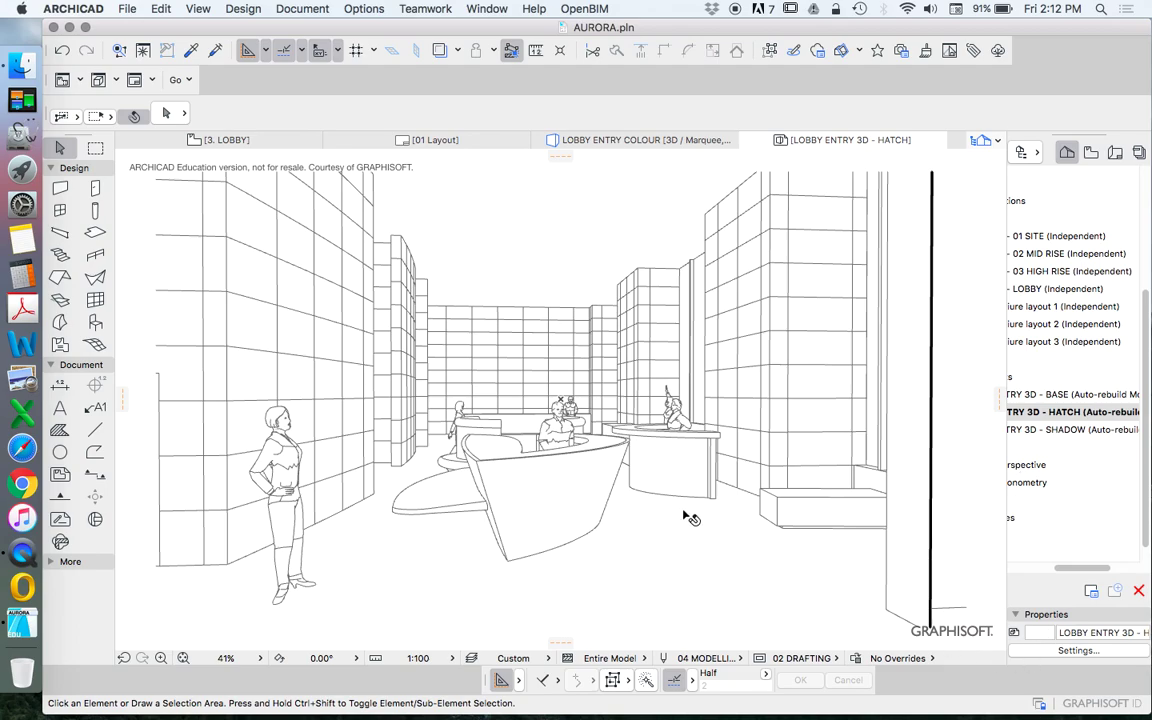
Open the LOBBY ENTRY 3D - BASE document and save it as a view of the same name in the LOBBY ENTRY 3D folder.
{"action": "scroll", "coordinate": [691, 516], "scroll_direction": "up", "scroll_amount": 2}
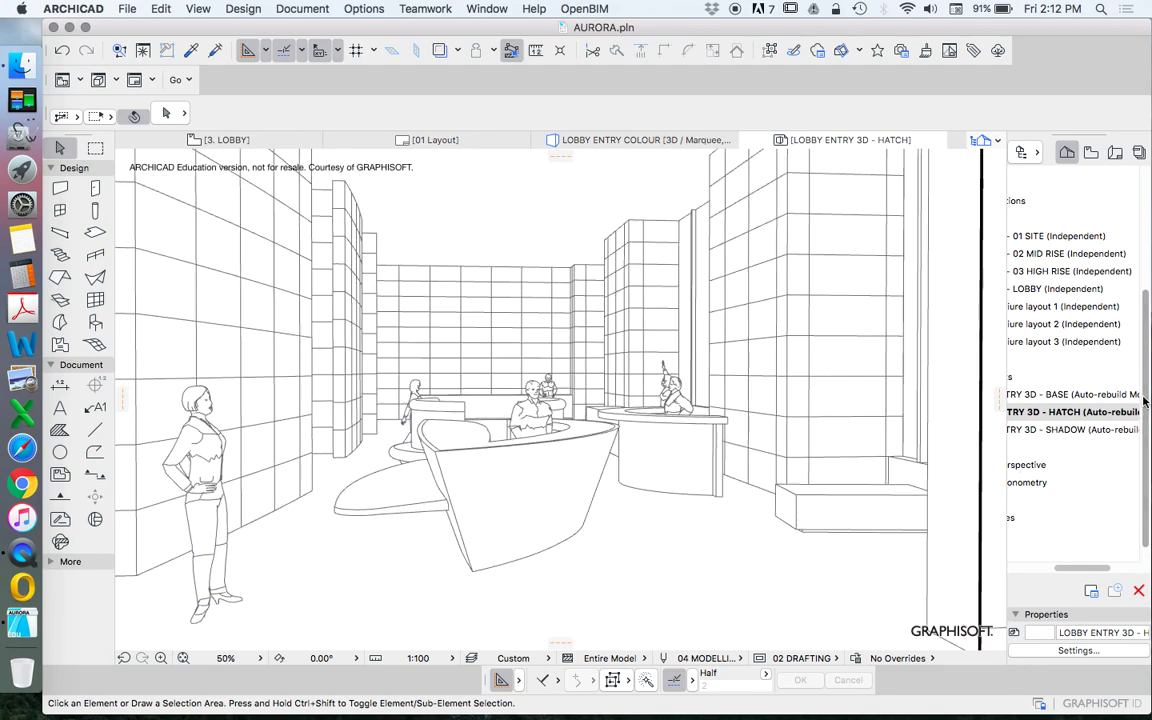
{"action": "scroll", "coordinate": [1063, 556], "scroll_direction": "left", "scroll_amount": 5}
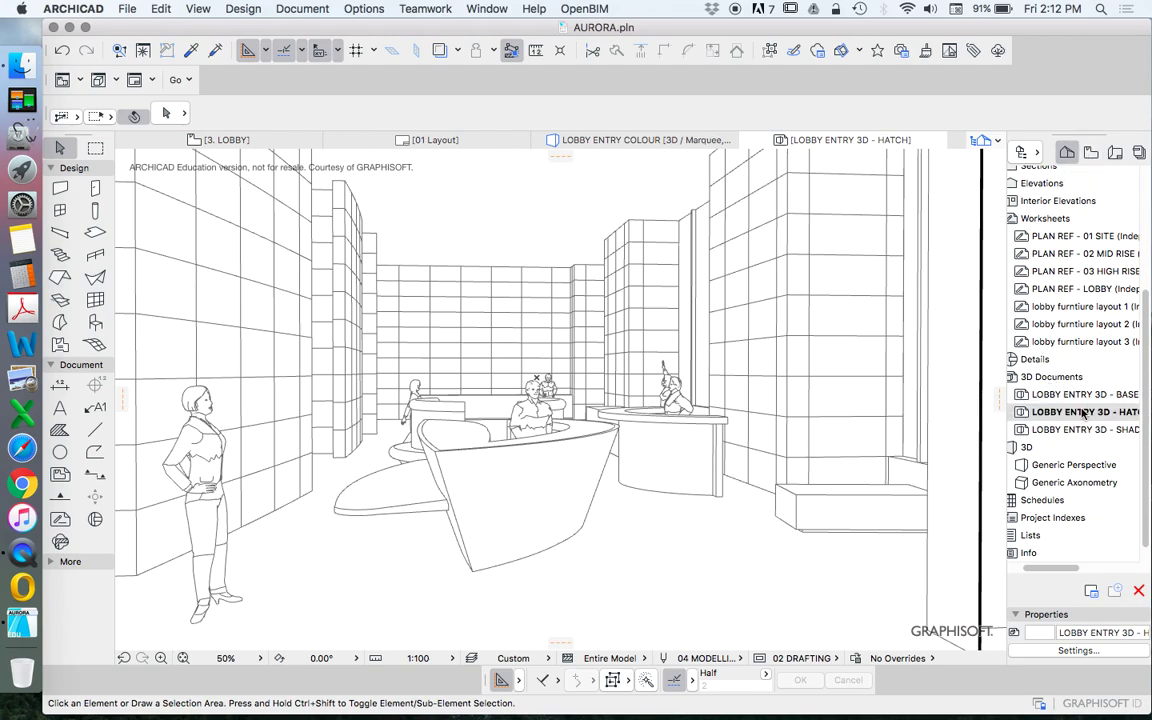
{"action": "left_click", "coordinate": [1064, 395]}
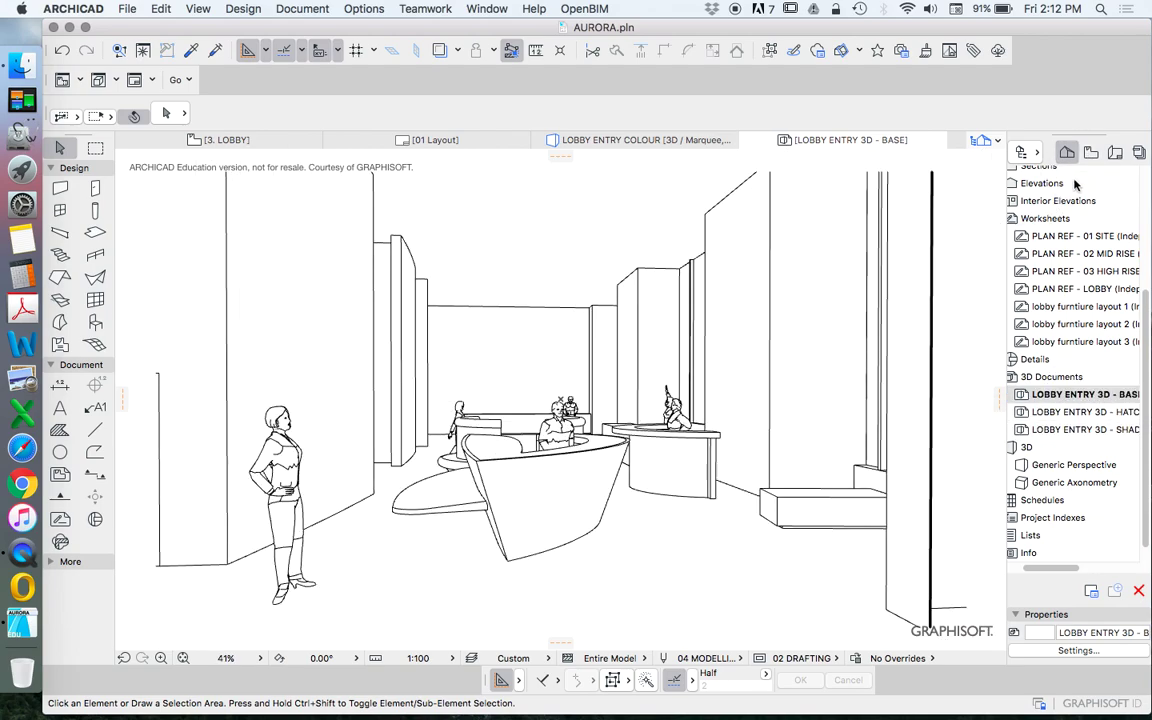
{"action": "left_click", "coordinate": [1091, 153]}
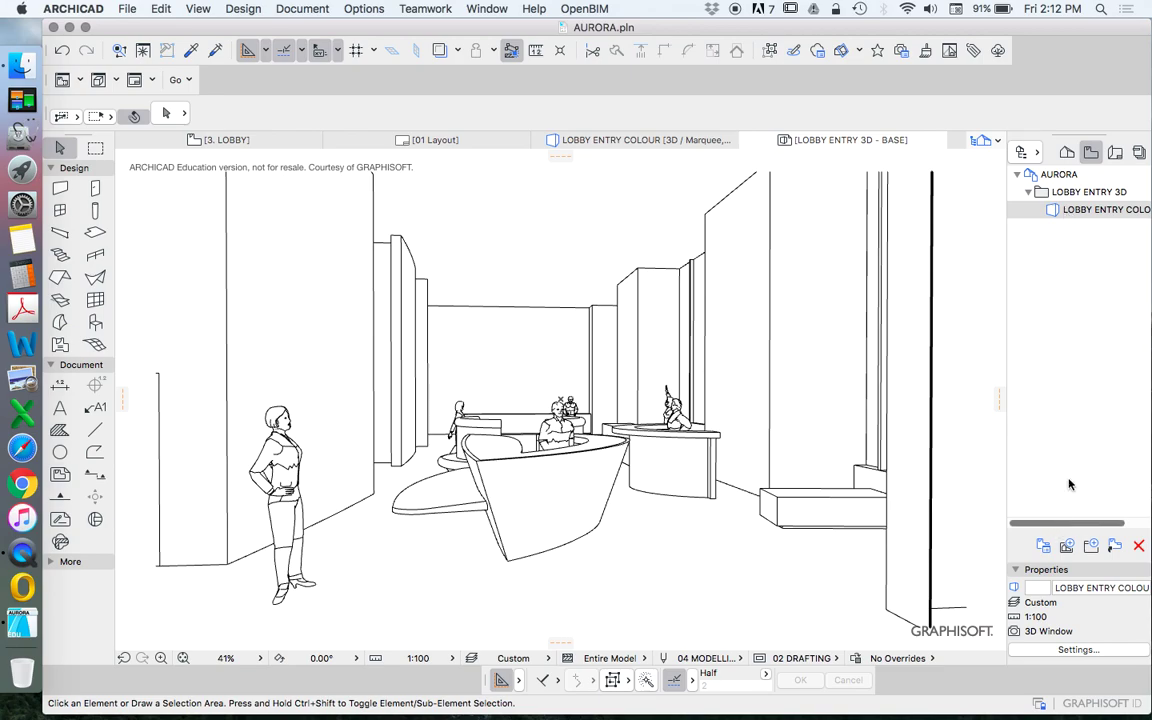
{"action": "left_click", "coordinate": [1077, 280]}
{"action": "right_click", "coordinate": [1068, 193]}
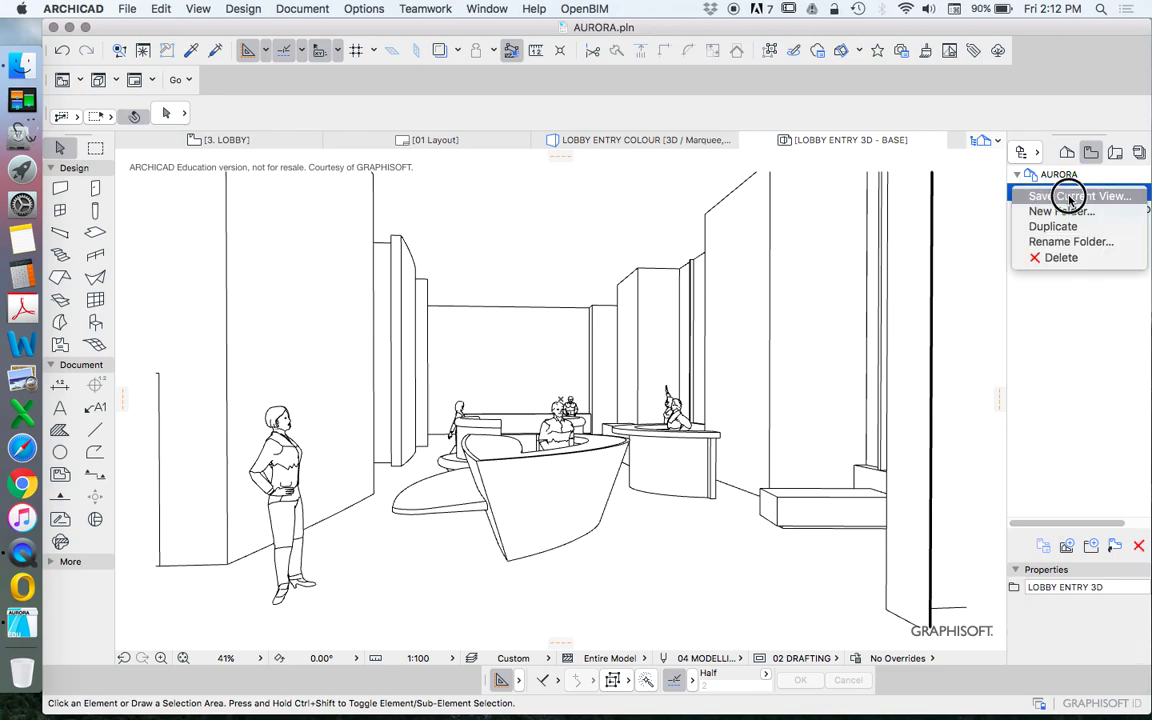
{"action": "left_click", "coordinate": [1068, 195]}
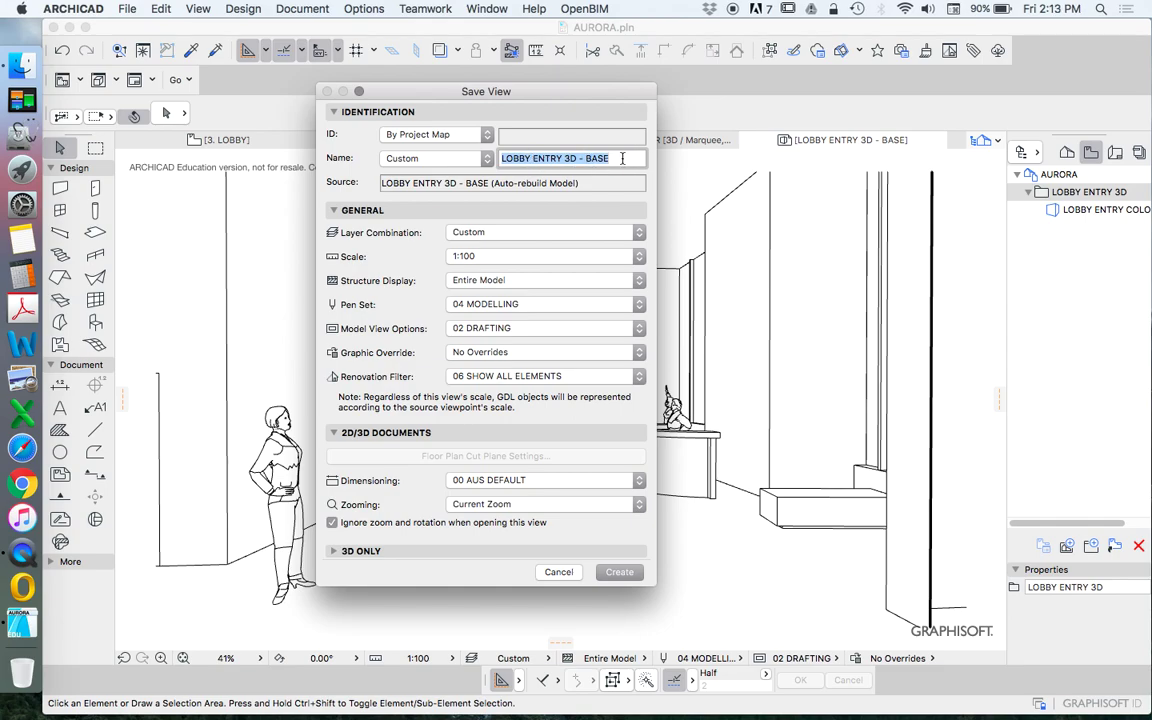
{"action": "left_click", "coordinate": [618, 158]}
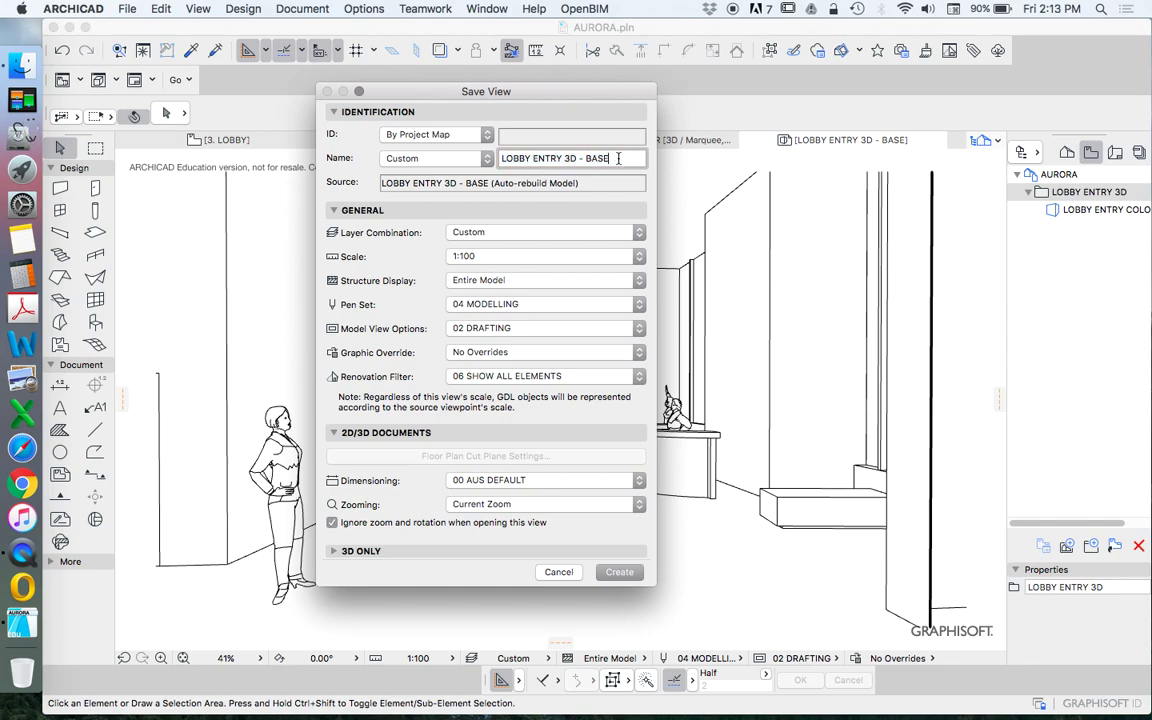
{"action": "left_click", "coordinate": [628, 577]}
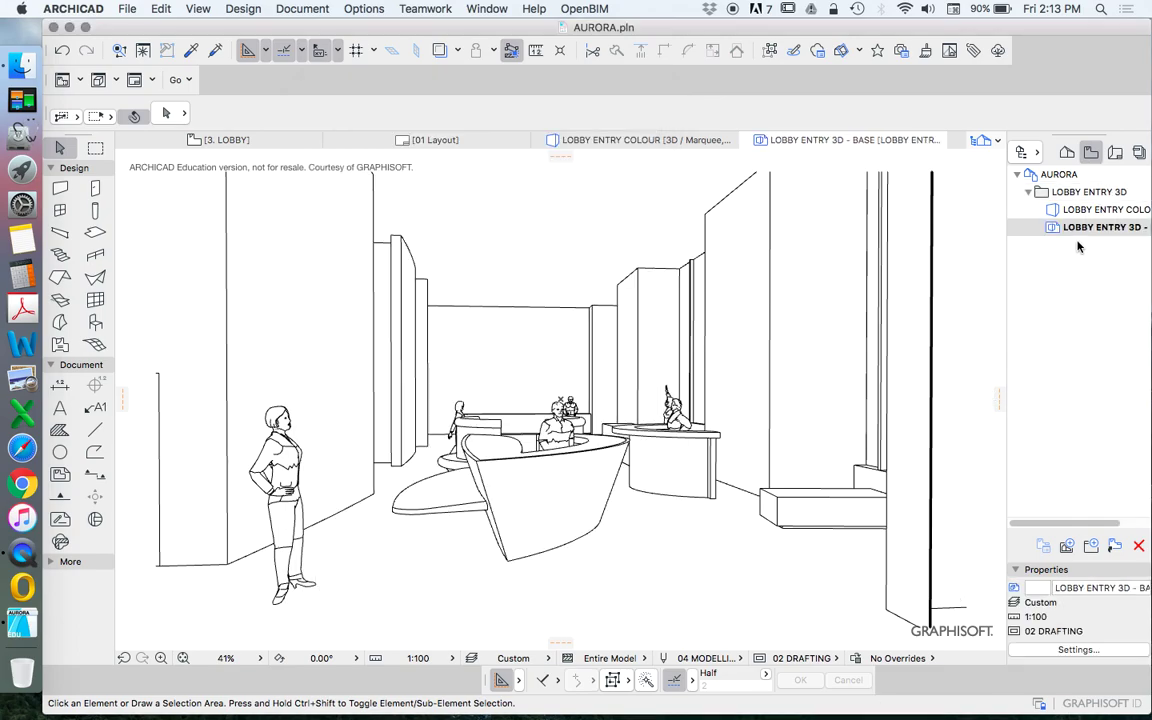
Hide the VIS - PEOPLE layer in the LOBBY ENTRY 3D - BASE view.
{"action": "left_click", "coordinate": [1067, 547]}
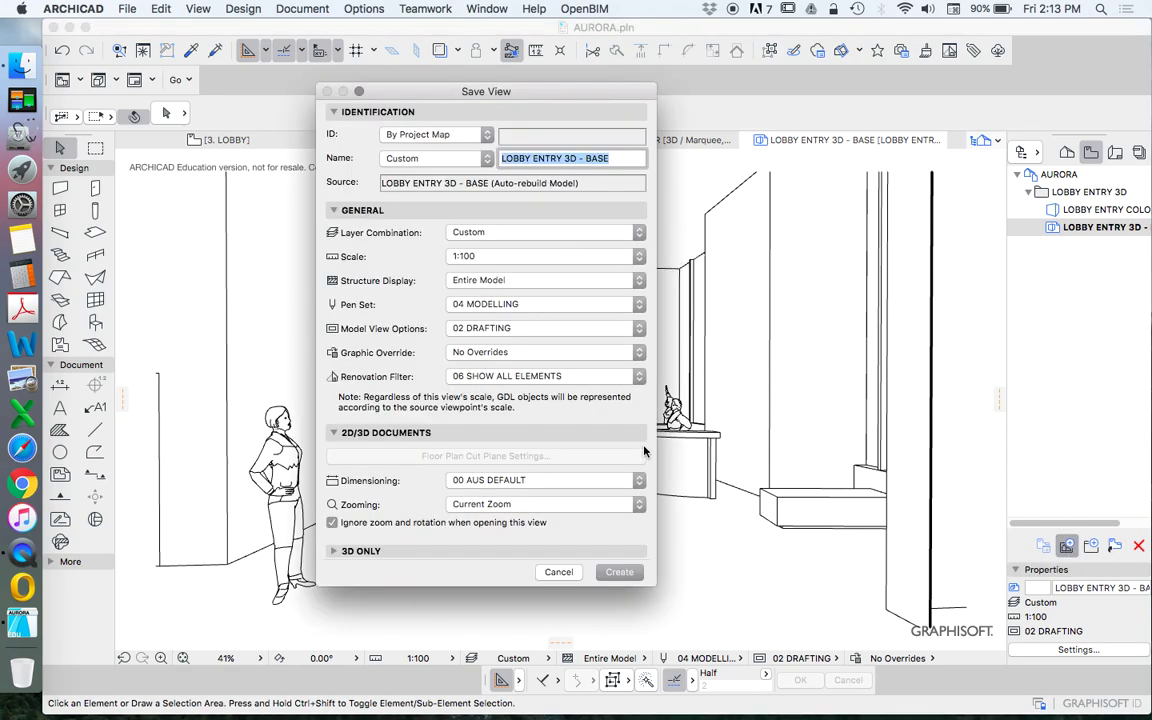
{"action": "key", "text": "Escape"}
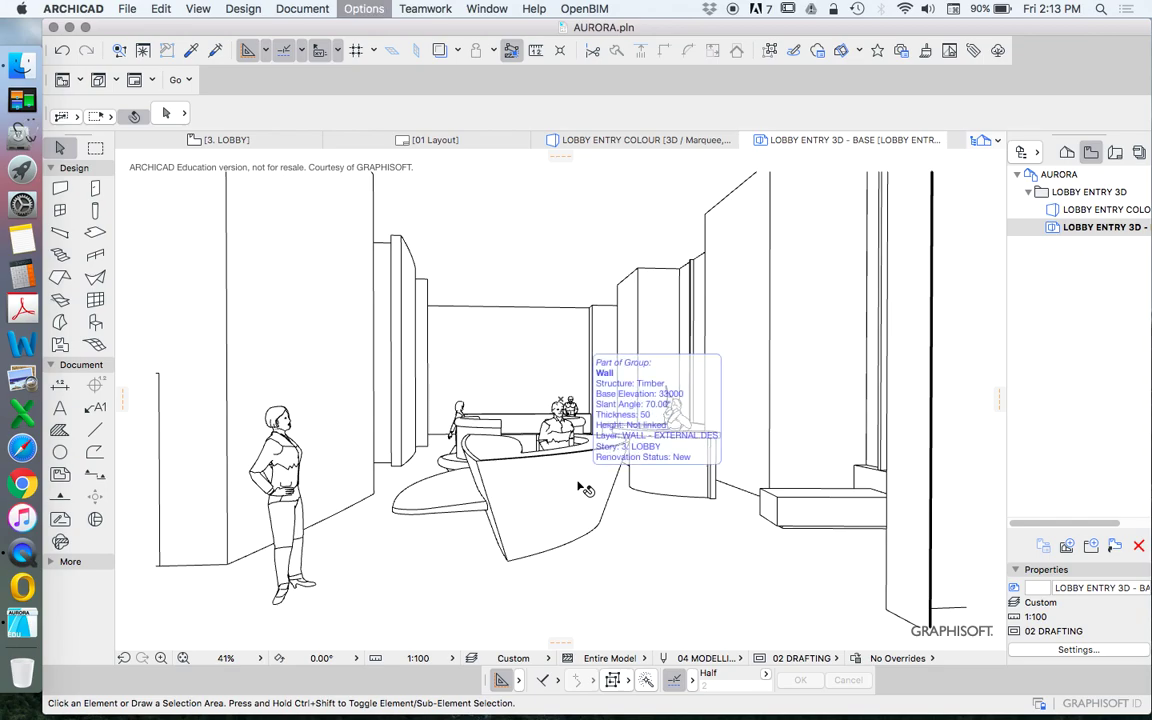
{"action": "key", "text": "super+l"}
{"action": "scroll", "coordinate": [755, 470], "scroll_direction": "down", "scroll_amount": 10}
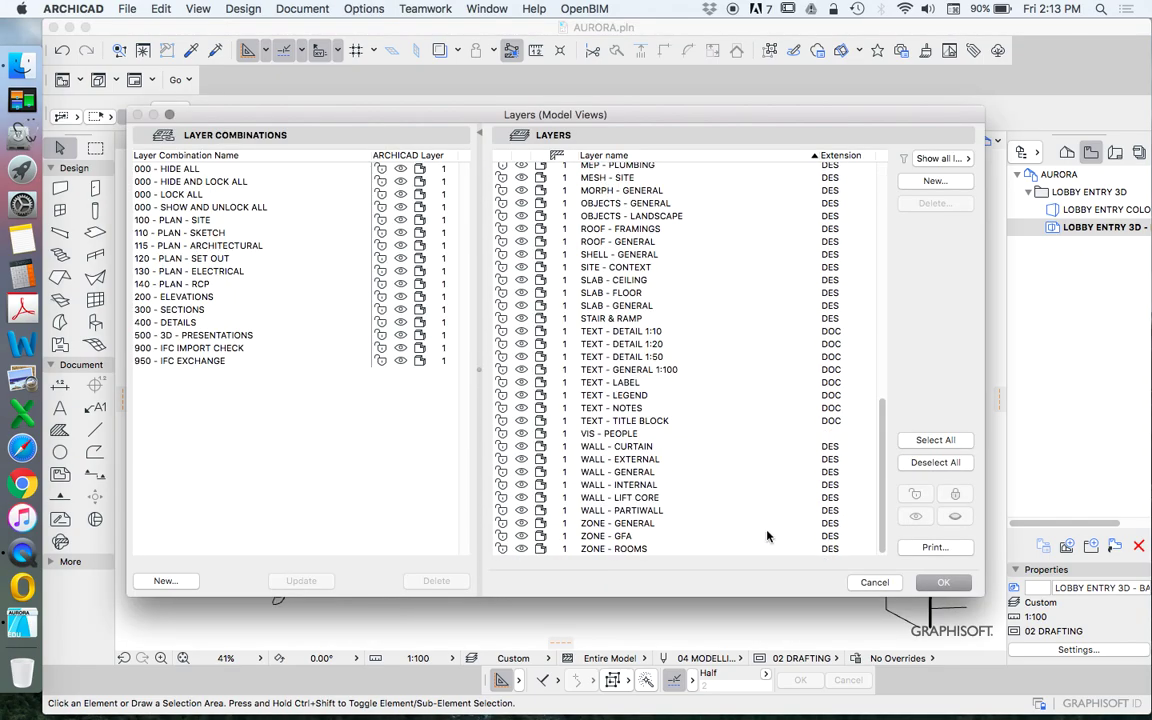
{"action": "left_click", "coordinate": [530, 433]}
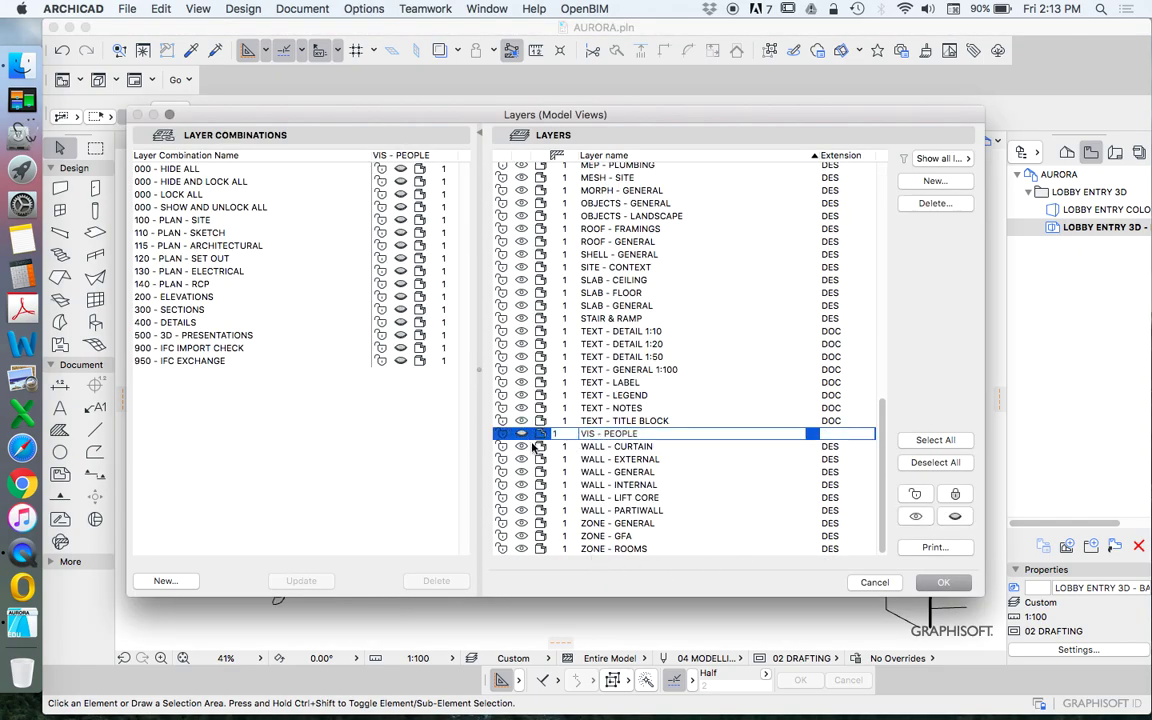
{"action": "left_click", "coordinate": [943, 582]}
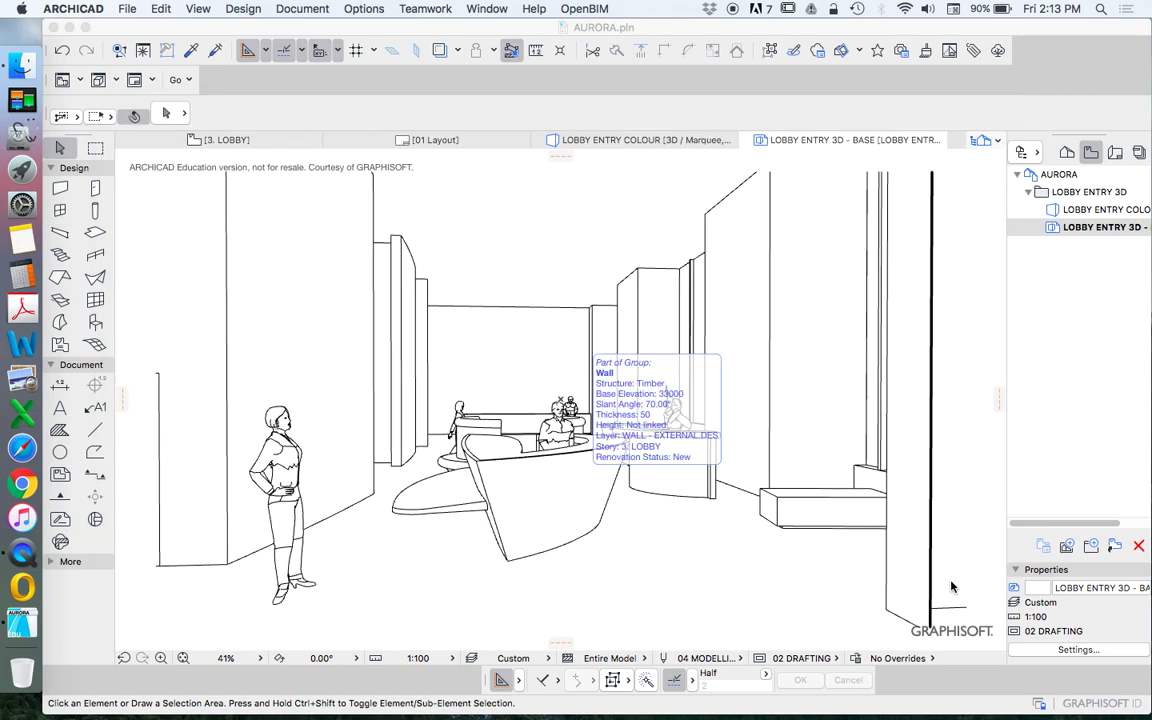
Save the current view in the LOBBY ENTRY 3D folder as LOBBY ENTRY 3D - BASE NO PEOPLE.
{"action": "right_click", "coordinate": [1090, 203]}
{"action": "left_click", "coordinate": [1070, 204]}
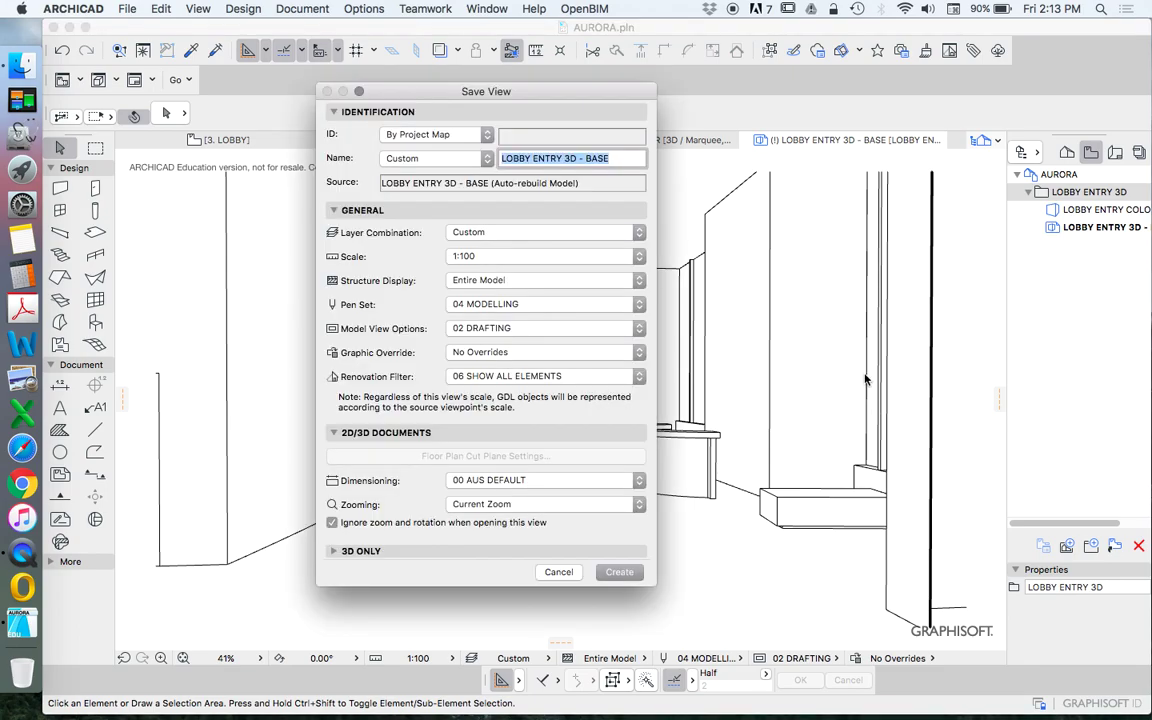
{"action": "left_click", "coordinate": [648, 158]}
{"action": "type", "text": "NO"}
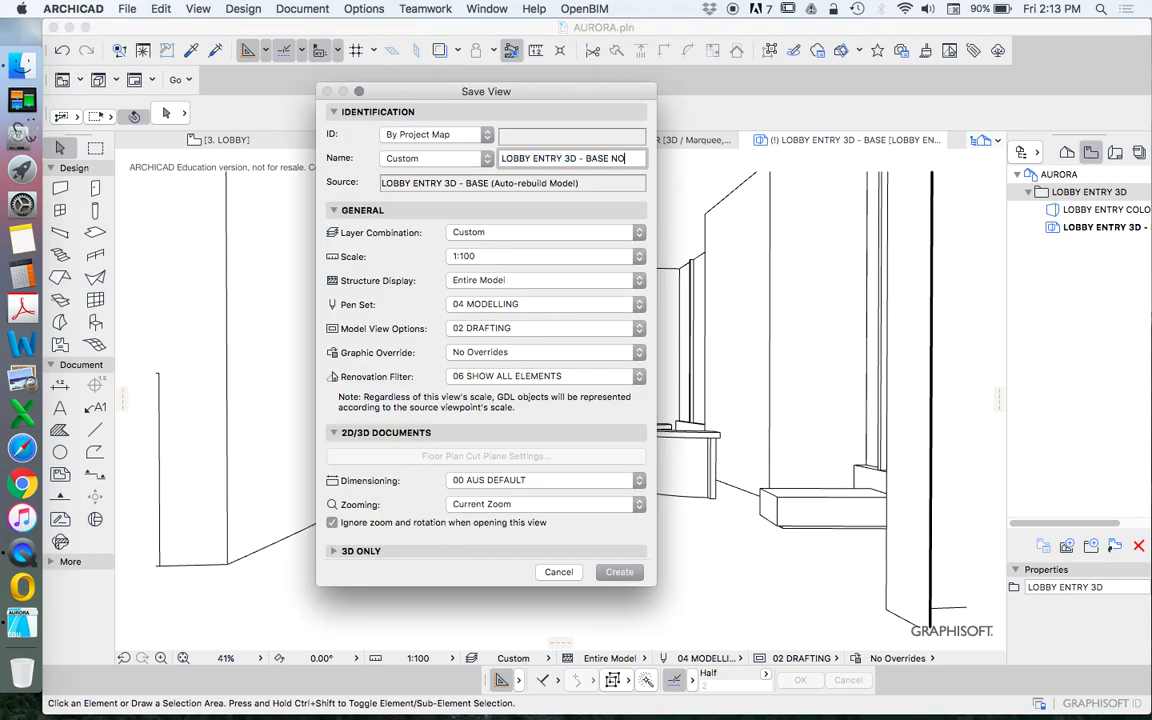
{"action": "type", "text": " PEOPLE"}
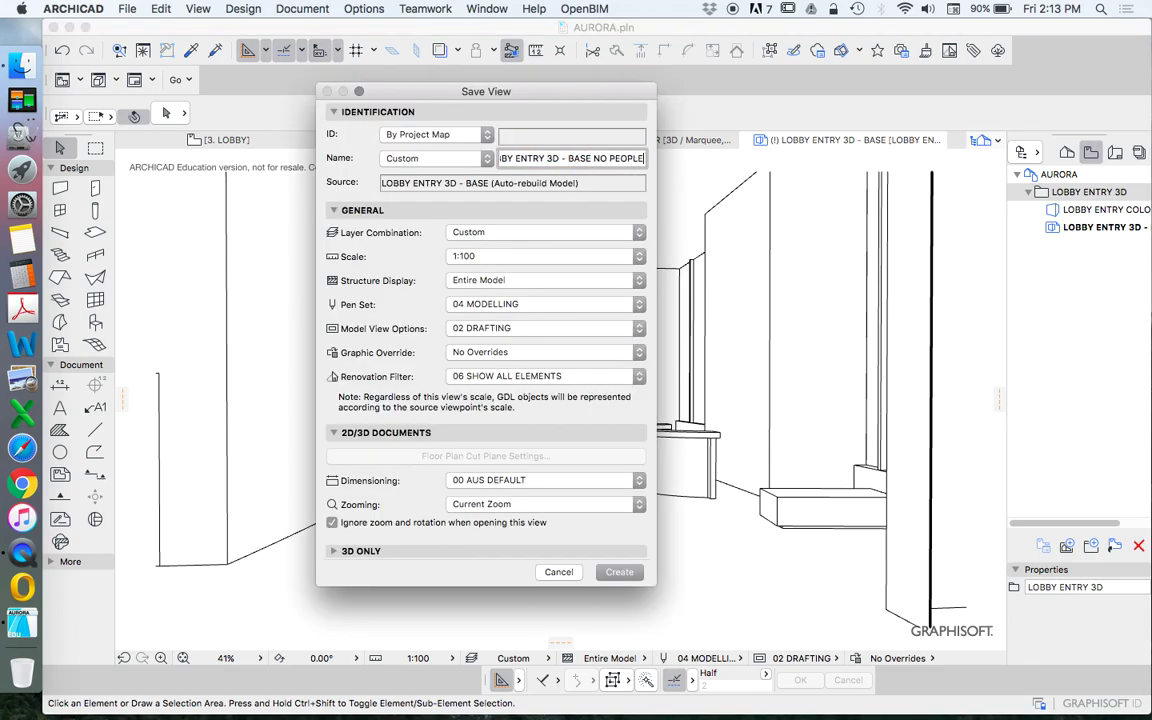
{"action": "key", "text": "Return"}
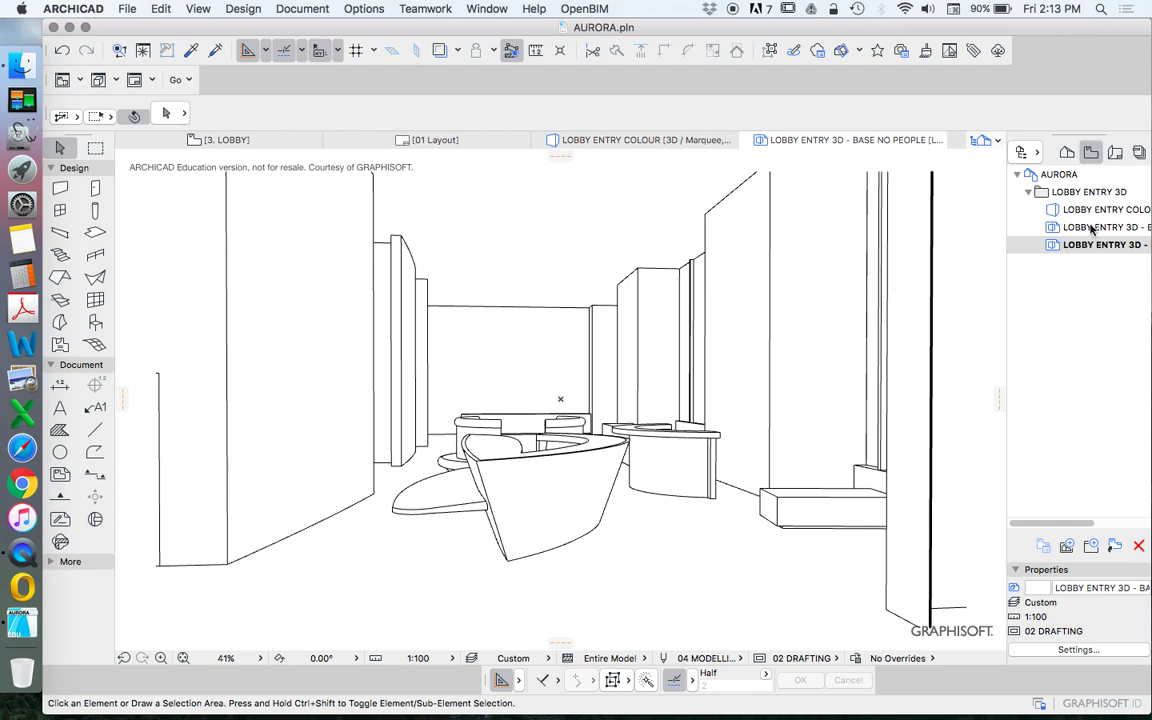
Switch between the saved LOBBY ENTRY 3D - BASE and BASE NO PEOPLE views to compare them.
{"action": "double_click", "coordinate": [1092, 228]}
{"action": "left_click", "coordinate": [1100, 246]}
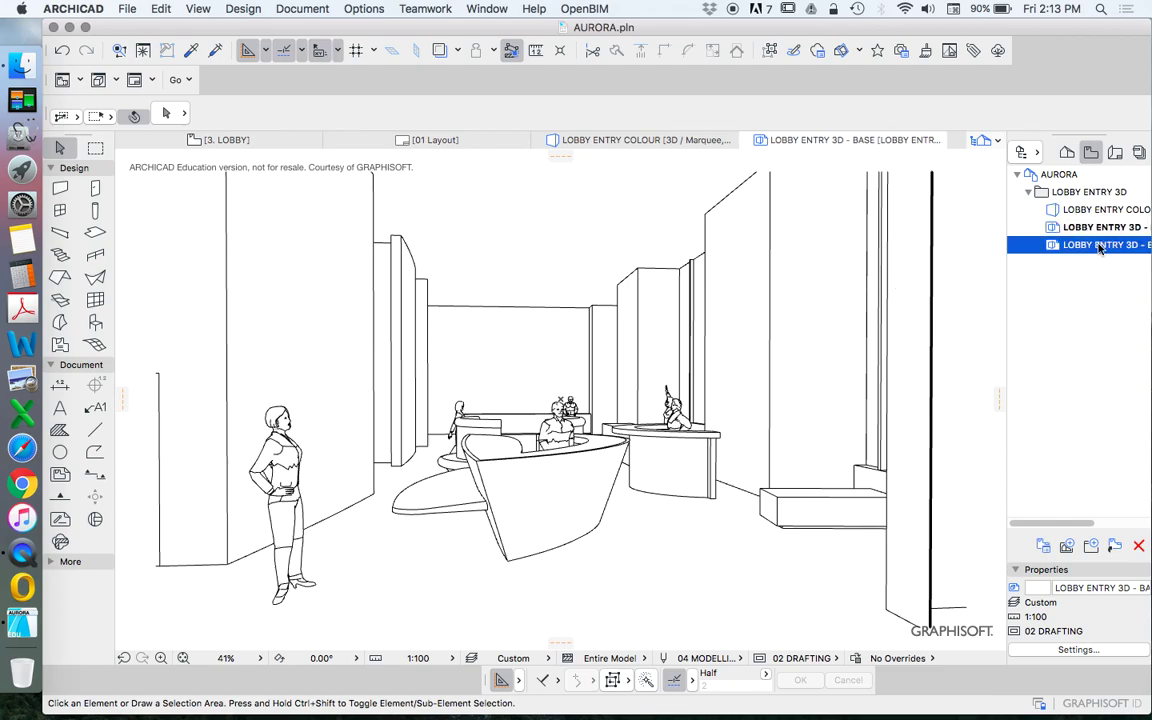
{"action": "double_click", "coordinate": [1100, 246]}
{"action": "double_click", "coordinate": [1088, 229]}
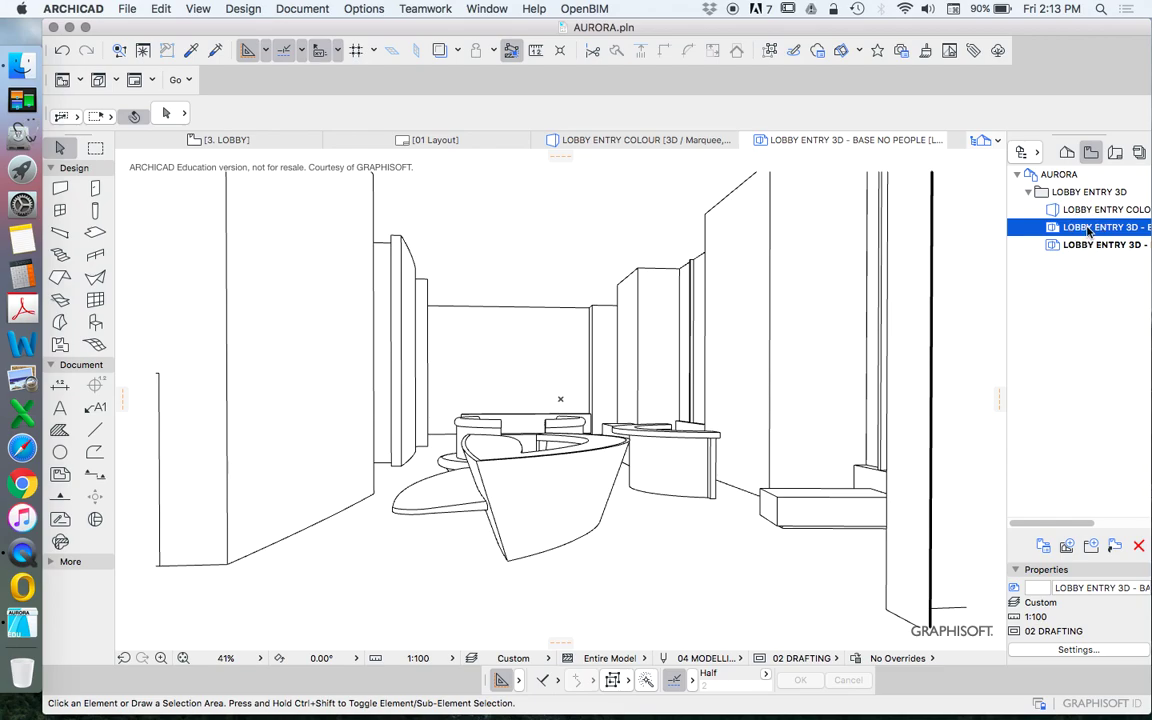
{"action": "double_click", "coordinate": [1090, 245]}
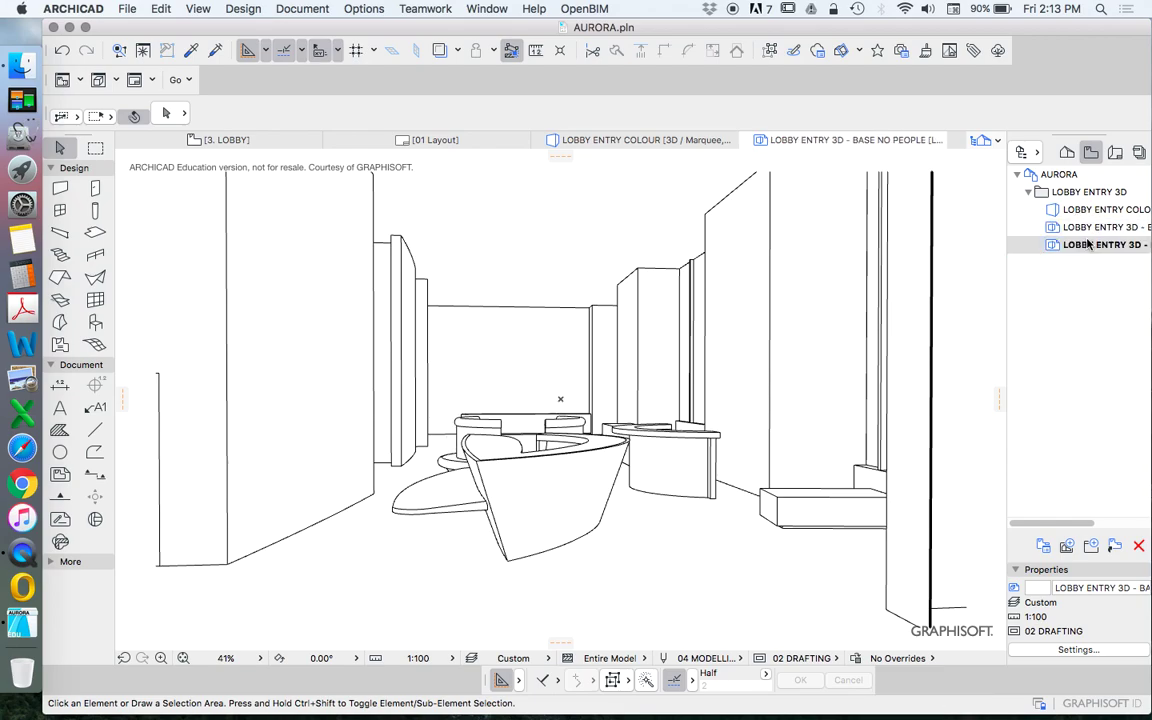